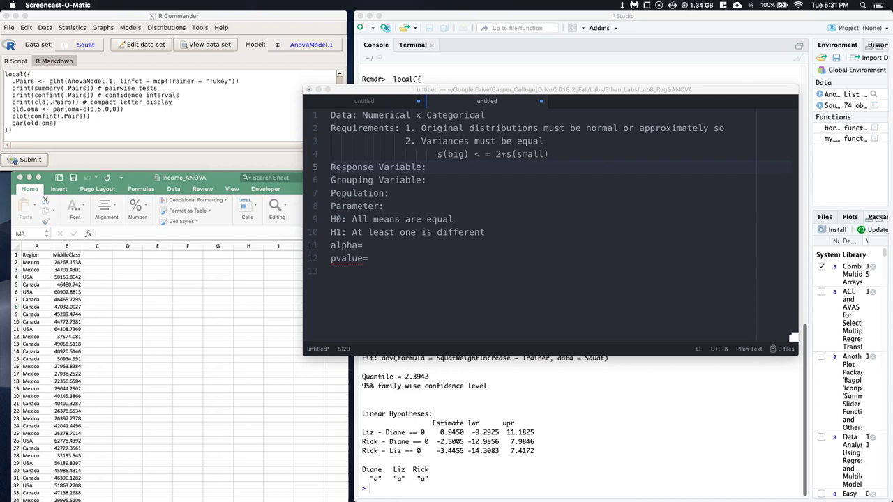
# Enter Middle Class Income as the response variable and Region as the grouping variable.
pyautogui.click(440, 167)
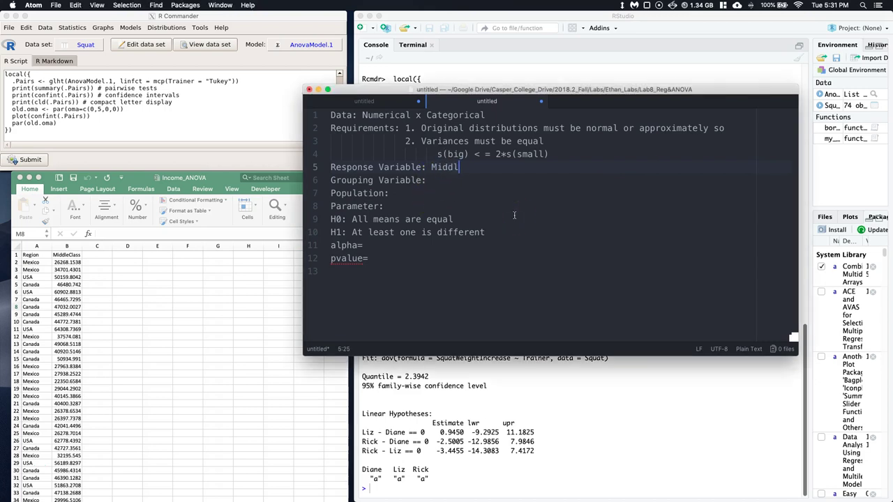
pyautogui.write('Middle Class Income')
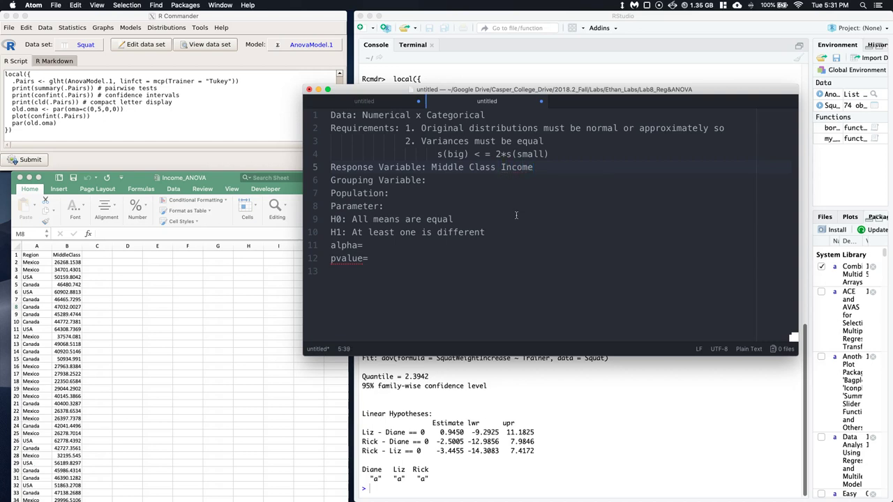
pyautogui.click(482, 185)
pyautogui.write('Region')
# Fill in the population line as the middle class of the three countries, including Canada.
pyautogui.click(401, 194)
pyautogui.write('middle class of US, Mexico, and')
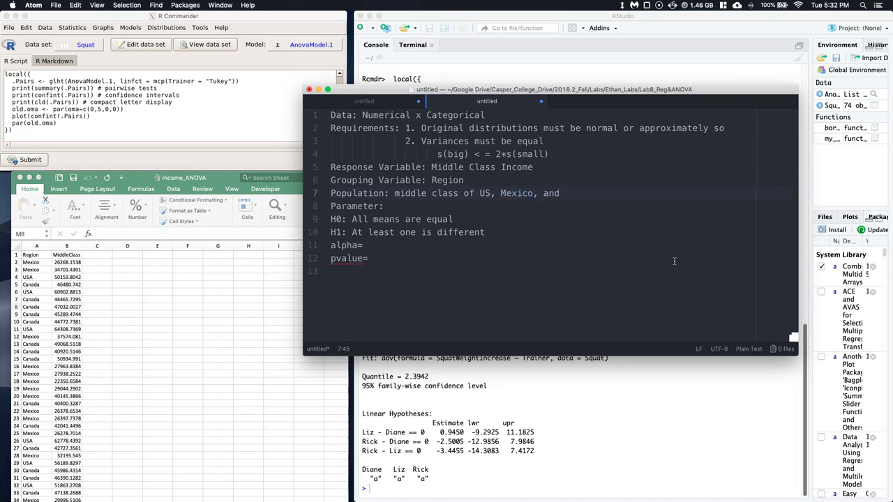
pyautogui.write('anada')
pyautogui.doubleClick(613, 194)
pyautogui.press('Right')
# Enter true mean income as the parameter, then fill in the alpha line as 0.05.
pyautogui.click(400, 203)
pyautogui.write('tru')
pyautogui.press('Escape')
pyautogui.write('e mean inc')
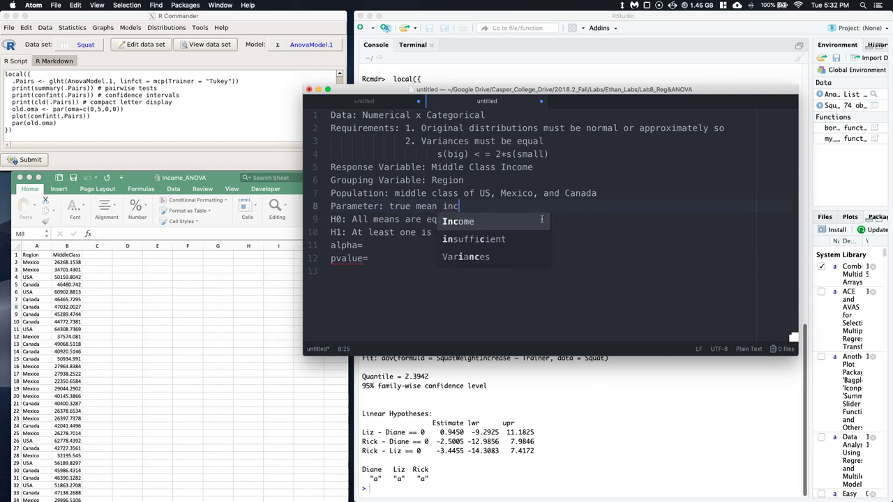
pyautogui.write('ome')
pyautogui.click(491, 260)
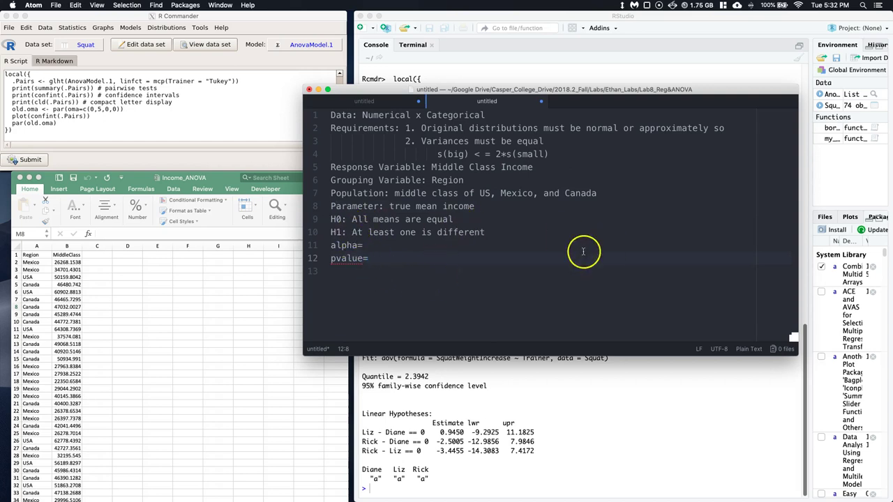
pyautogui.click(374, 244)
# Start an Excel data import in R Commander with the data set named MiddleClass.
pyautogui.click(173, 364)
pyautogui.click(195, 123)
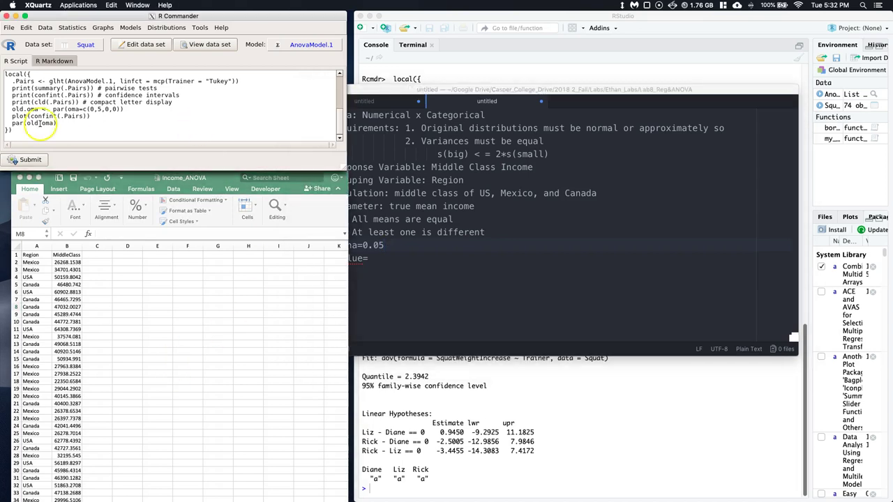
pyautogui.click(45, 27)
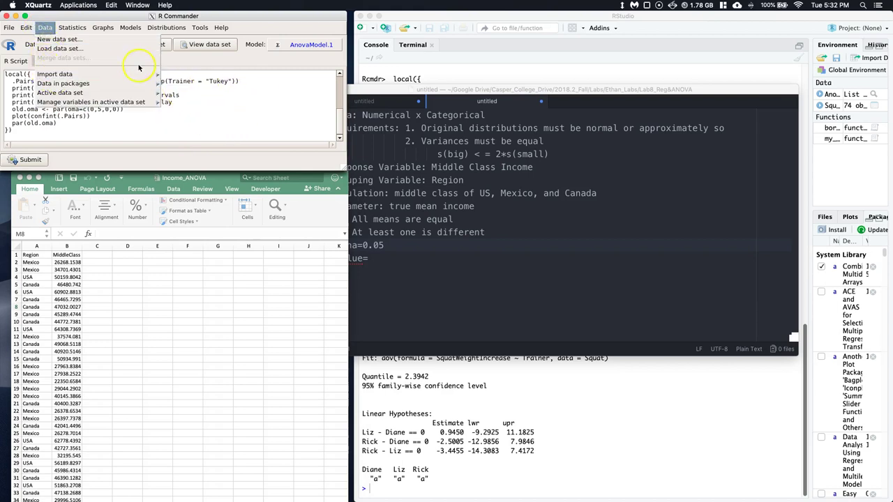
pyautogui.moveTo(159, 75)
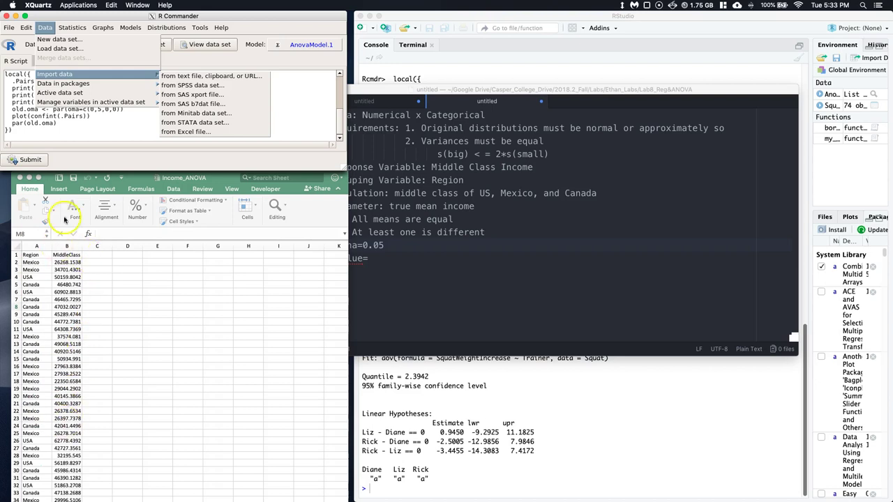
pyautogui.click(192, 131)
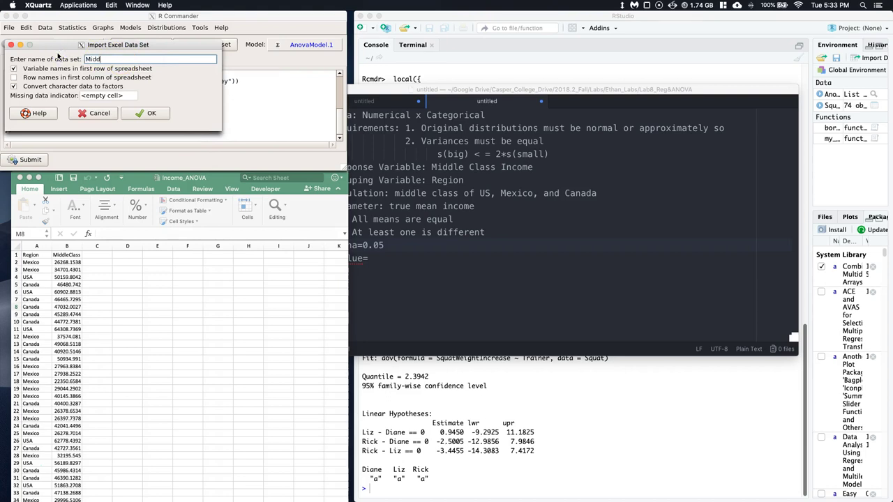
pyautogui.click(153, 112)
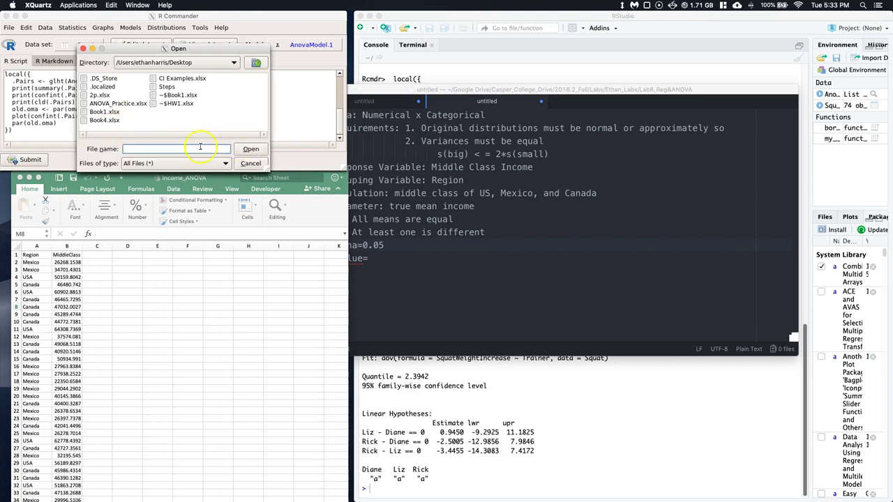
# Browse from the home folder to Google Drive and open Income_ANOVA.xlsx.
pyautogui.click(187, 62)
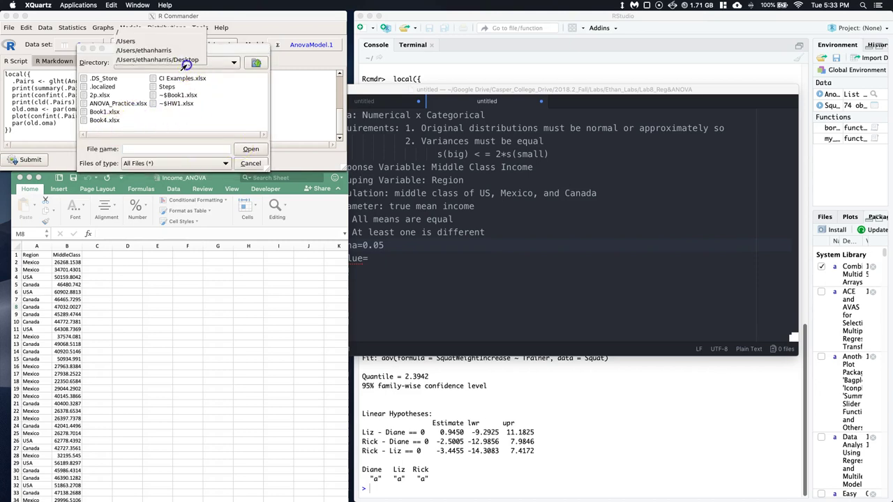
pyautogui.click(130, 51)
pyautogui.moveTo(150, 135); pyautogui.dragTo(209, 135)
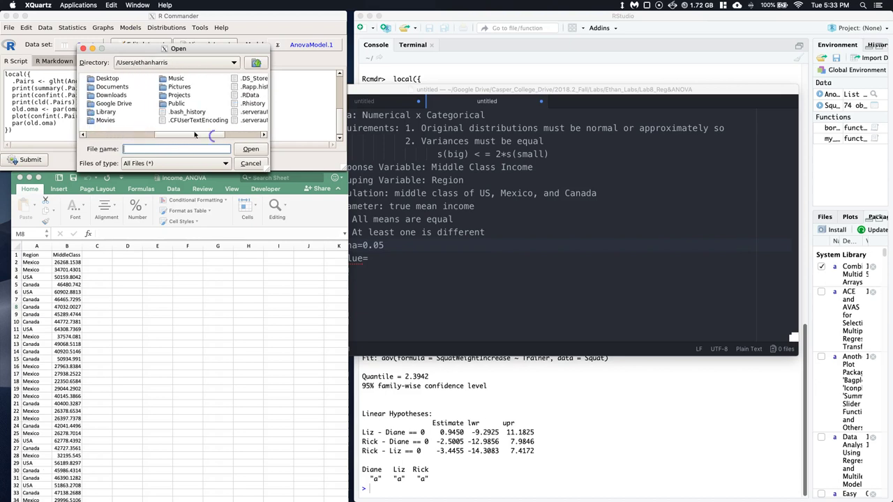
pyautogui.doubleClick(118, 103)
pyautogui.moveTo(136, 135); pyautogui.dragTo(244, 138)
pyautogui.doubleClick(195, 87)
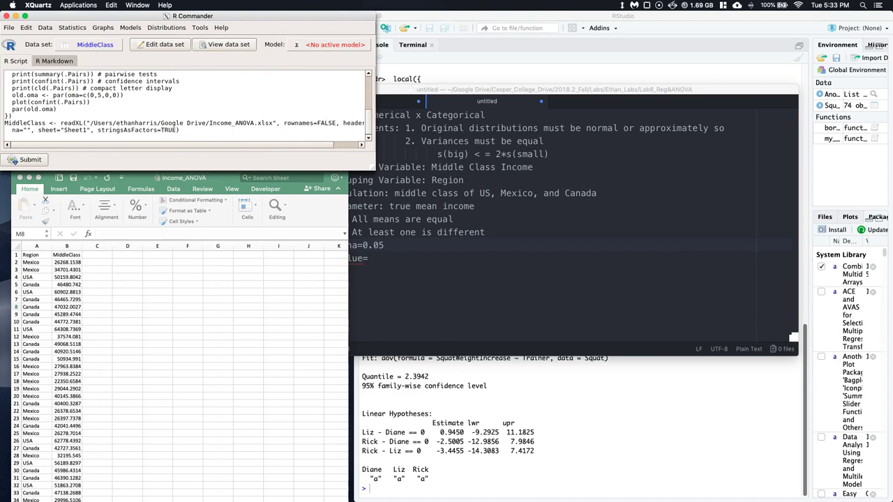
# Scroll through the imported MiddleClass data in the viewer, close it, and check the spreadsheet.
pyautogui.click(530, 132)
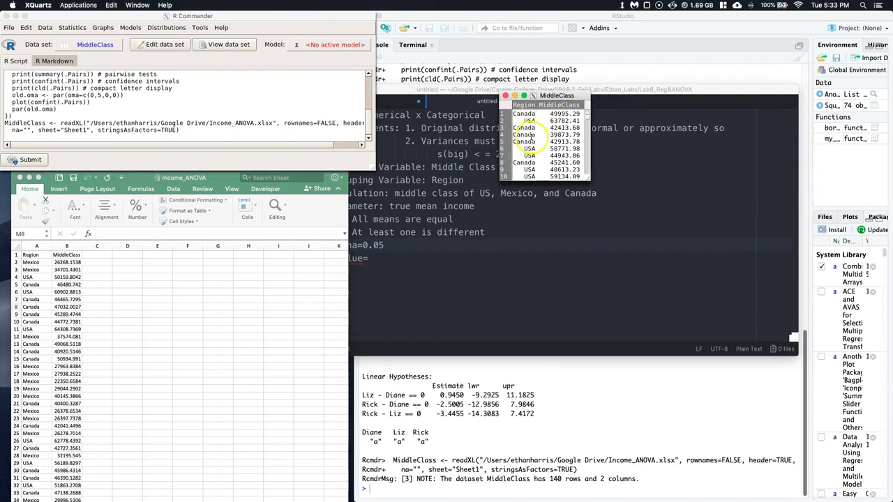
pyautogui.scroll(-20, 527, 144)
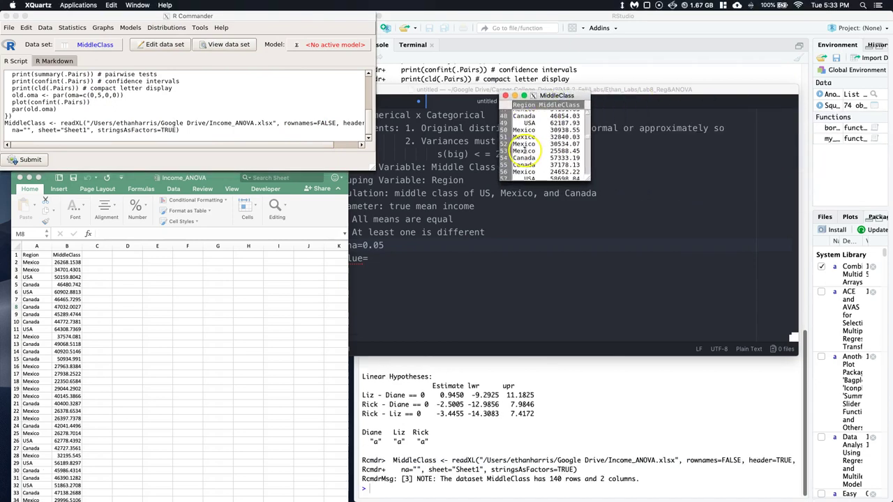
pyautogui.scroll(20, 532, 155)
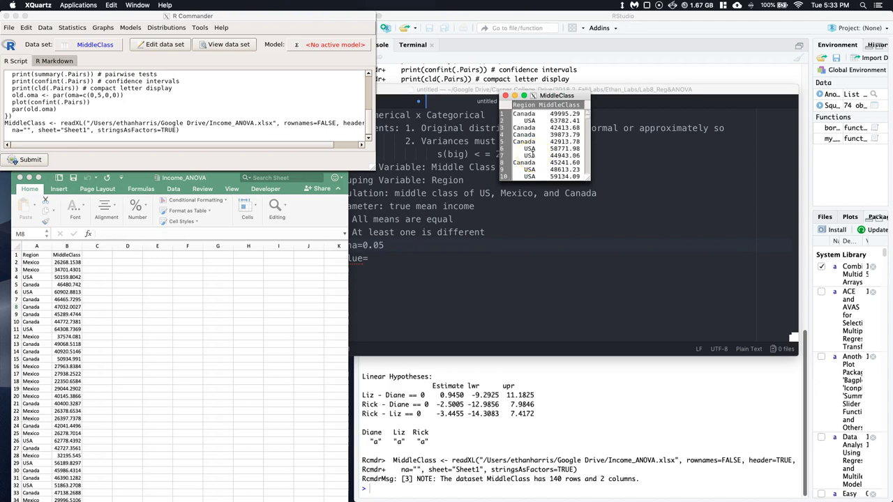
pyautogui.click(504, 97)
pyautogui.click(175, 326)
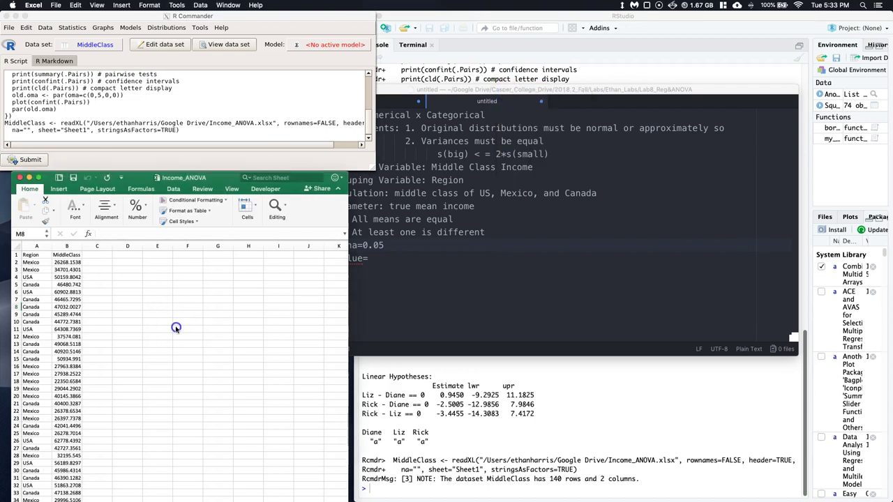
pyautogui.click(61, 201)
pyautogui.moveTo(141, 179)
pyautogui.mouseDown()
pyautogui.moveTo(127, 179)
pyautogui.moveTo(136, 179)
pyautogui.mouseUp()
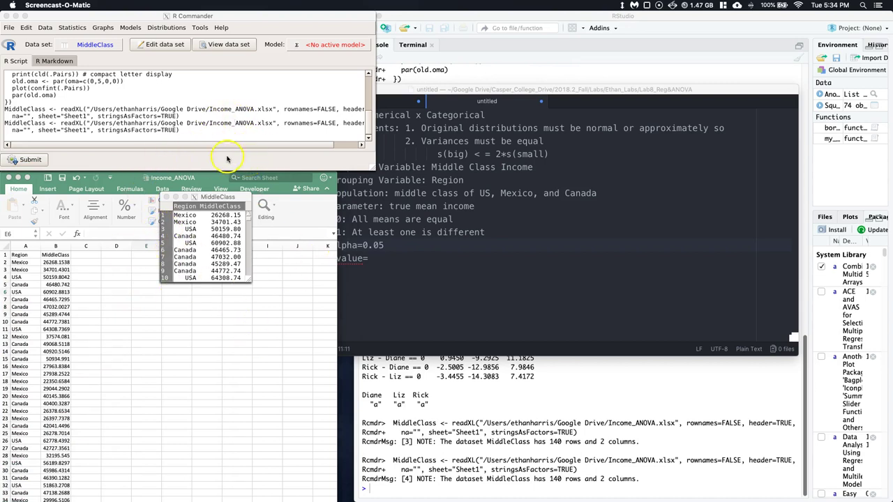
pyautogui.click(105, 29)
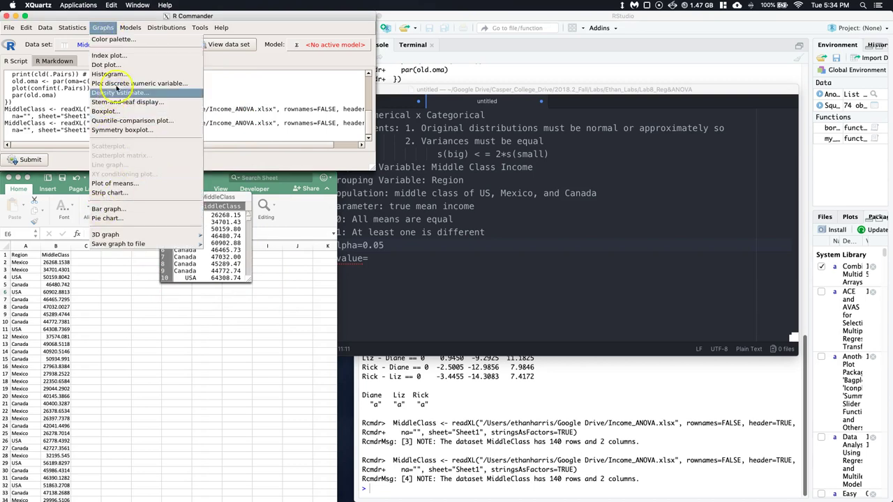
# Draw a histogram of MiddleClass by Region with x-axis 'Income($)' and title 'North America Middle Class'.
pyautogui.click(118, 78)
pyautogui.click(24, 83)
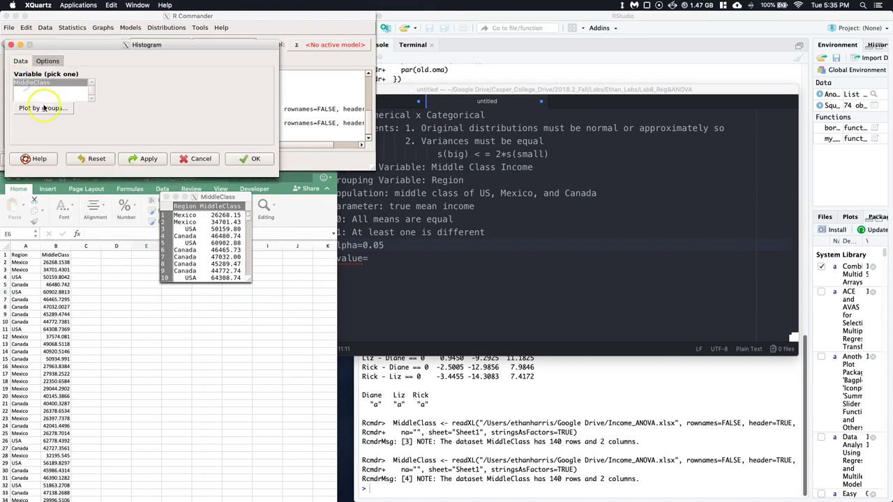
pyautogui.click(44, 109)
pyautogui.click(31, 70)
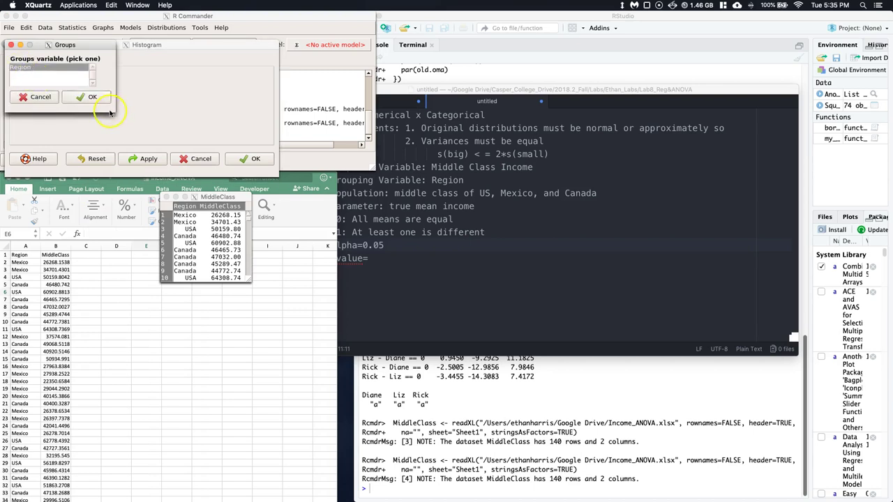
pyautogui.click(83, 96)
pyautogui.click(54, 62)
pyautogui.tripleClick(184, 86)
pyautogui.write('Income($')
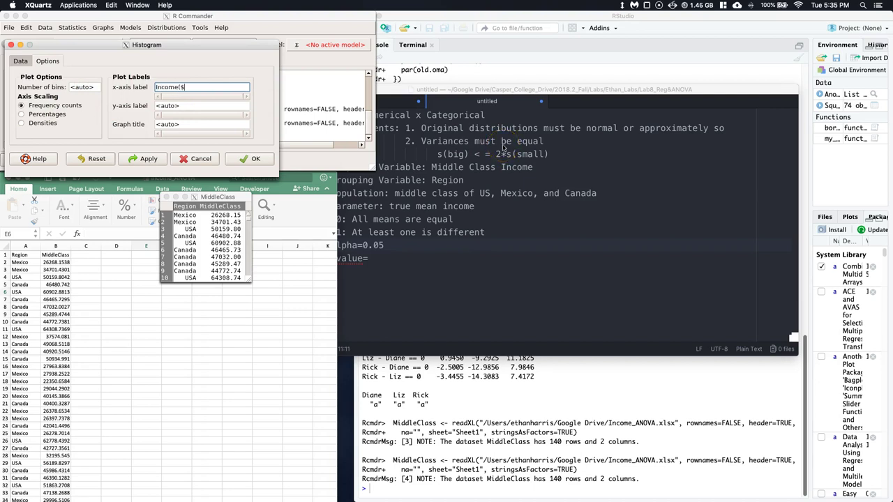
pyautogui.write(')')
pyautogui.tripleClick(171, 124)
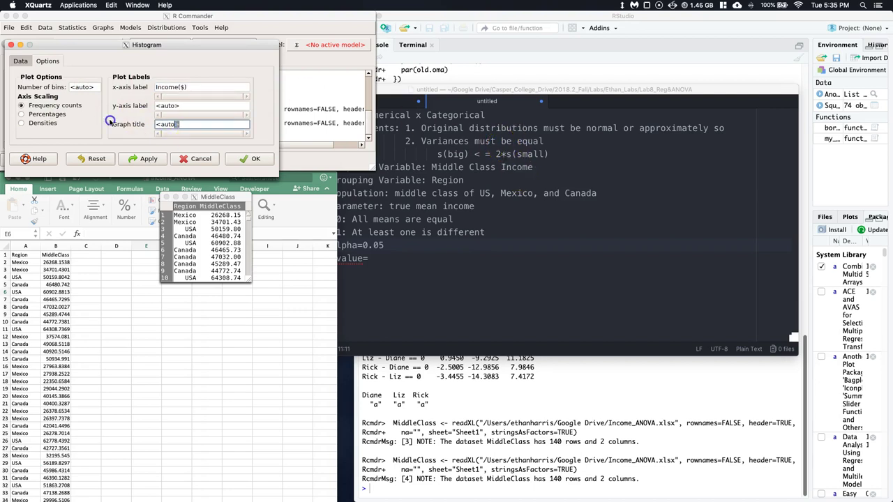
pyautogui.write('North America Middle Clas')
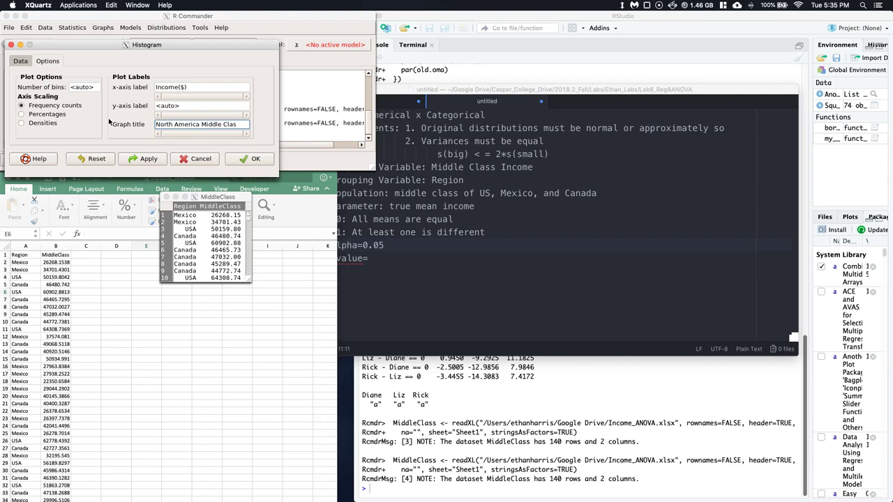
pyautogui.click(254, 159)
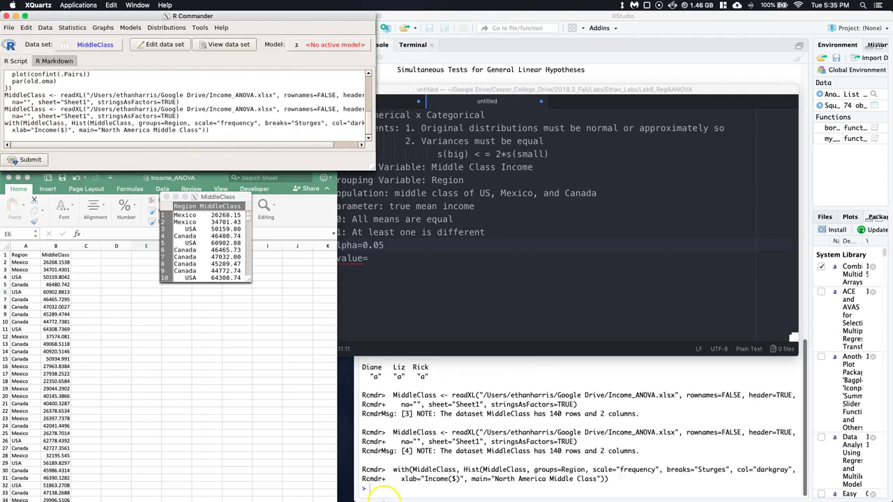
# Bring the region histograms forward through Mission Control, inspect them, and close the plot window.
pyautogui.moveTo(596, 492)
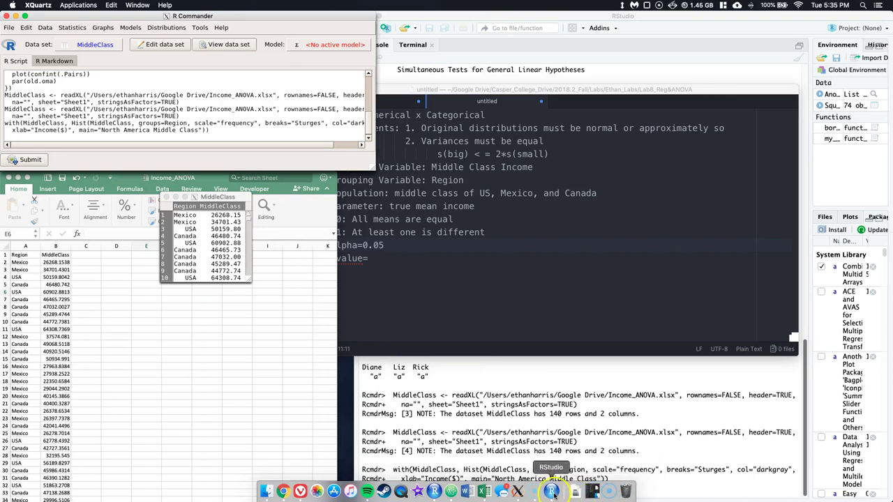
pyautogui.hotkey('ctrl', 'Up')
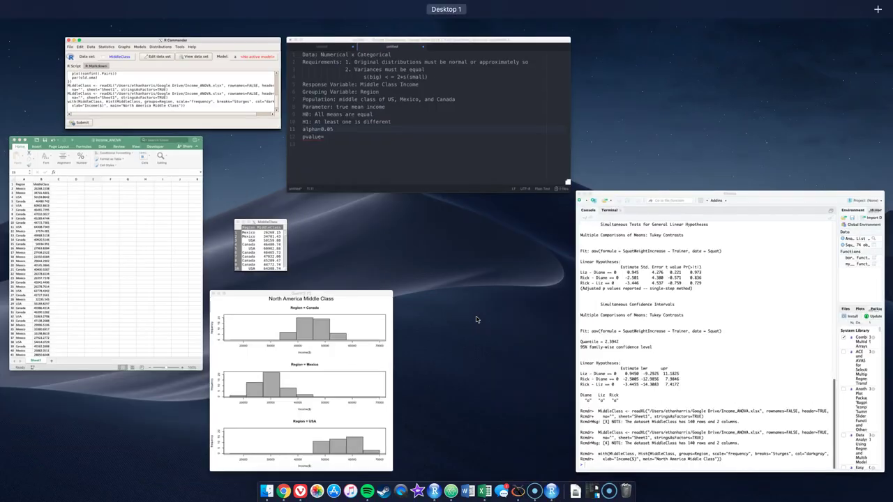
pyautogui.click(381, 328)
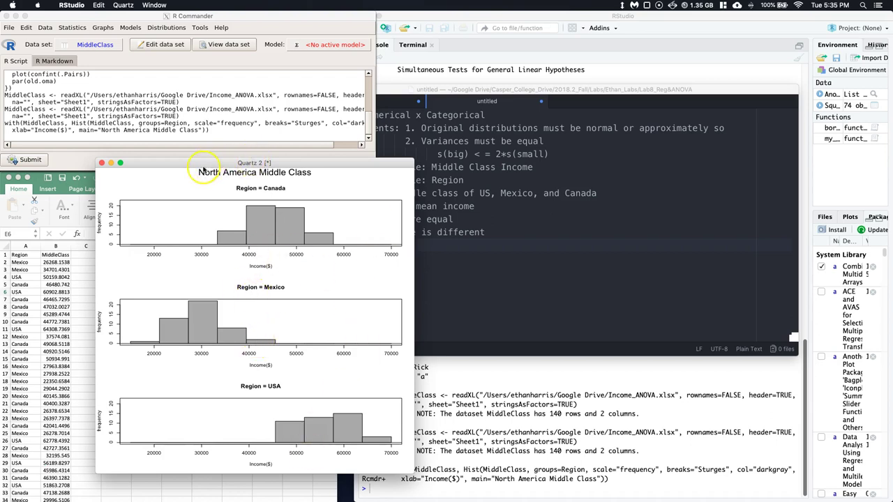
pyautogui.click(102, 164)
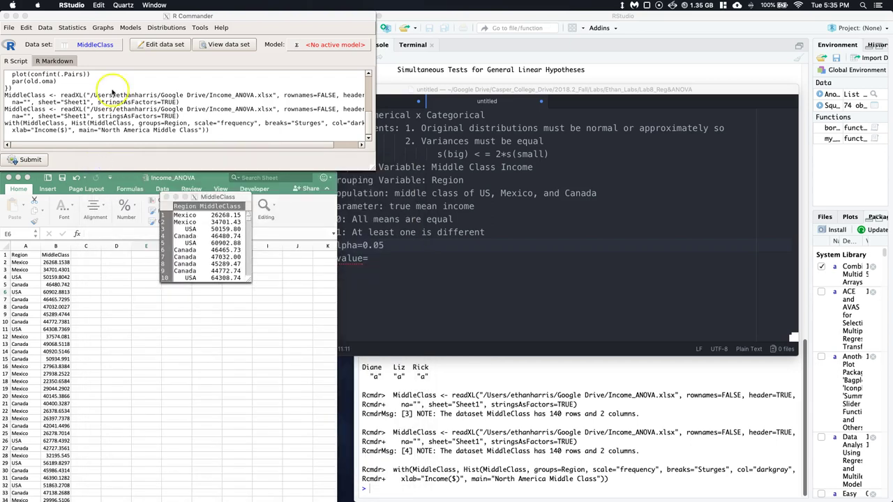
# Set up numerical summaries of MiddleClass reporting only the mean and standard deviation.
pyautogui.click(72, 27)
pyautogui.click(72, 28)
pyautogui.moveTo(79, 40)
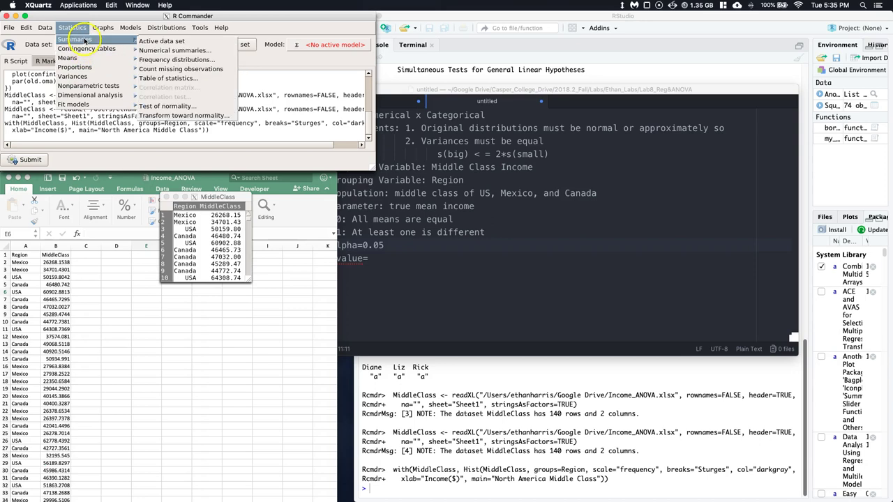
pyautogui.click(192, 53)
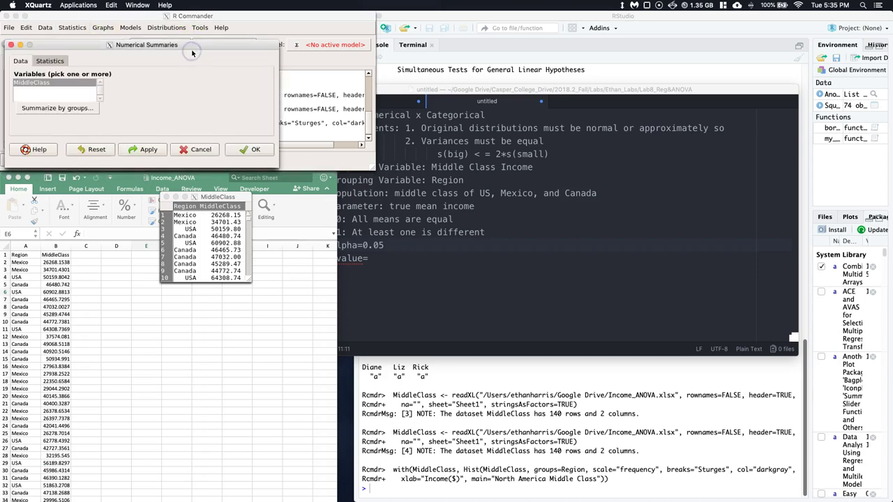
pyautogui.click(50, 85)
pyautogui.click(50, 62)
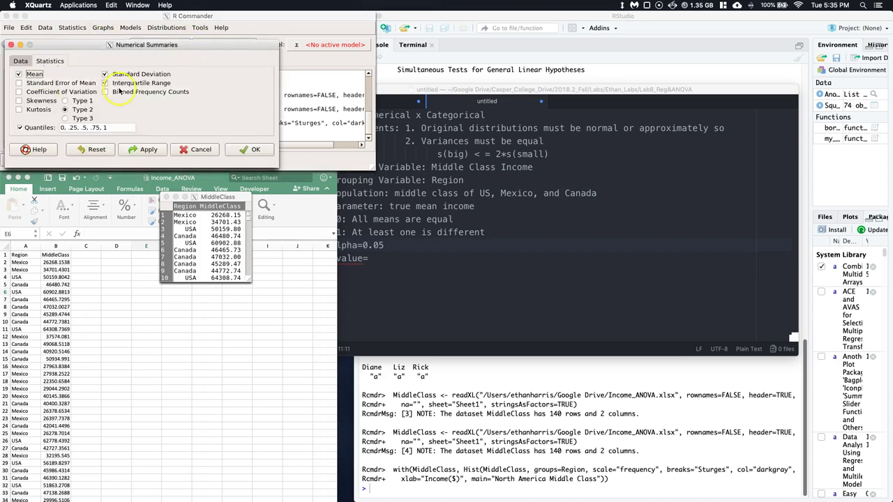
pyautogui.click(105, 83)
pyautogui.click(20, 128)
pyautogui.click(249, 151)
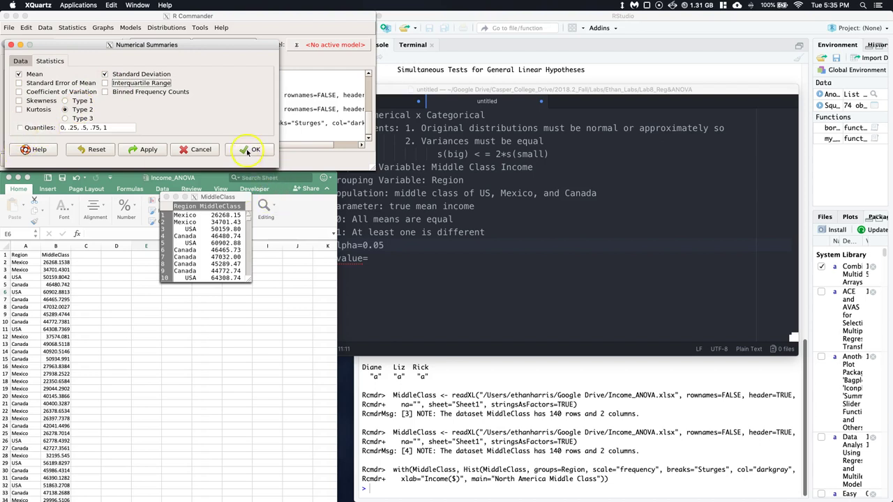
# Group the summaries by Region and run them: Canada 45141.91, Mexico 29821.46, USA 56341.53.
pyautogui.click(21, 61)
pyautogui.click(62, 107)
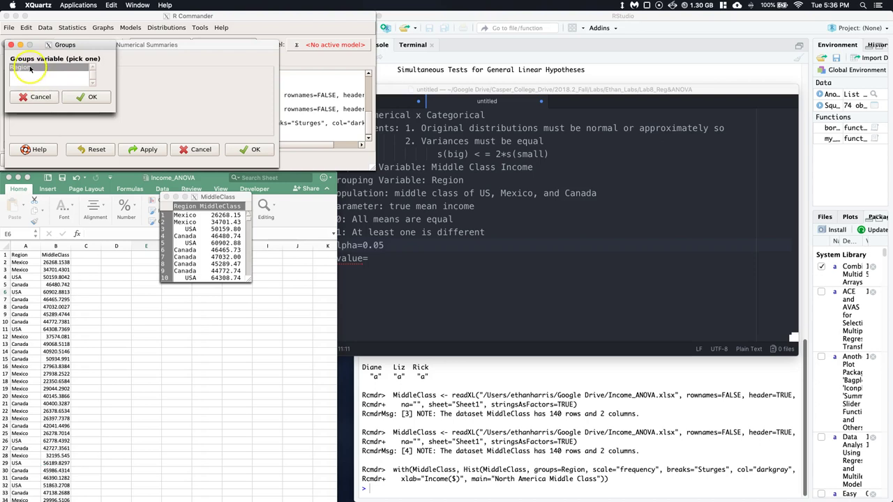
pyautogui.click(89, 97)
pyautogui.click(259, 149)
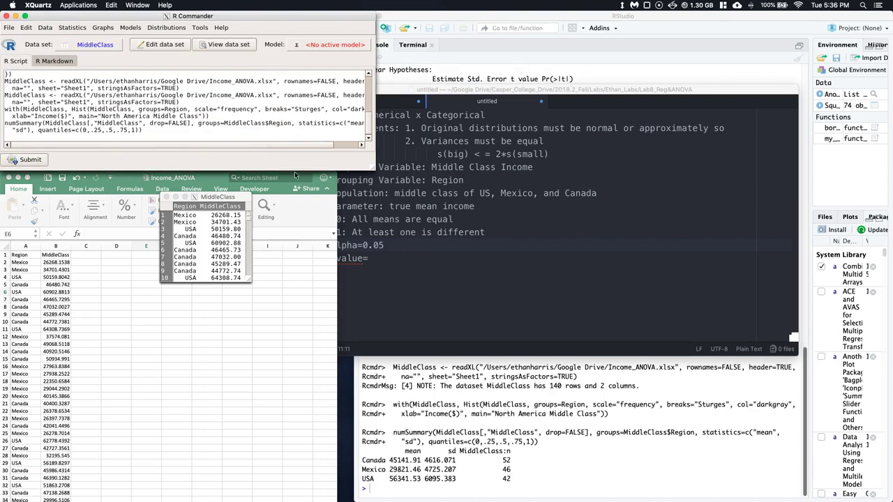
pyautogui.click(614, 459)
pyautogui.click(404, 453)
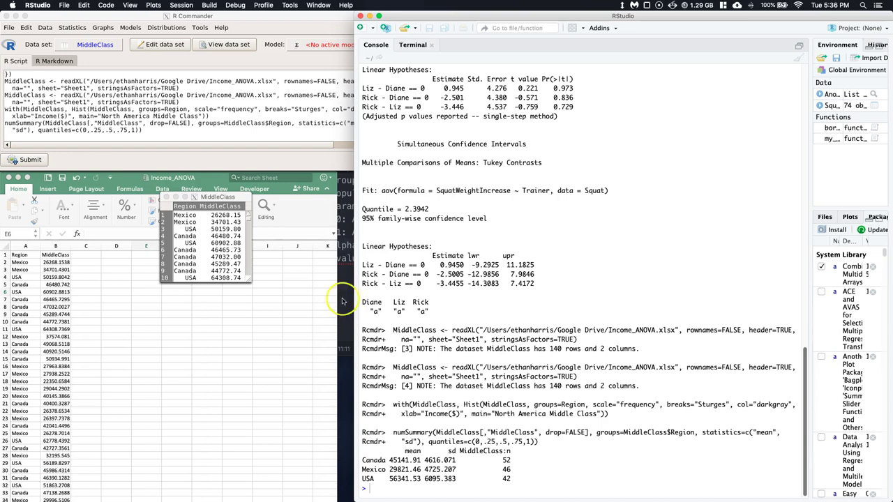
# Fit one-way ANOVA AnovaModel.2 of MiddleClass by Region with Tukey comparisons and view the interval plot.
pyautogui.click(73, 28)
pyautogui.click(74, 26)
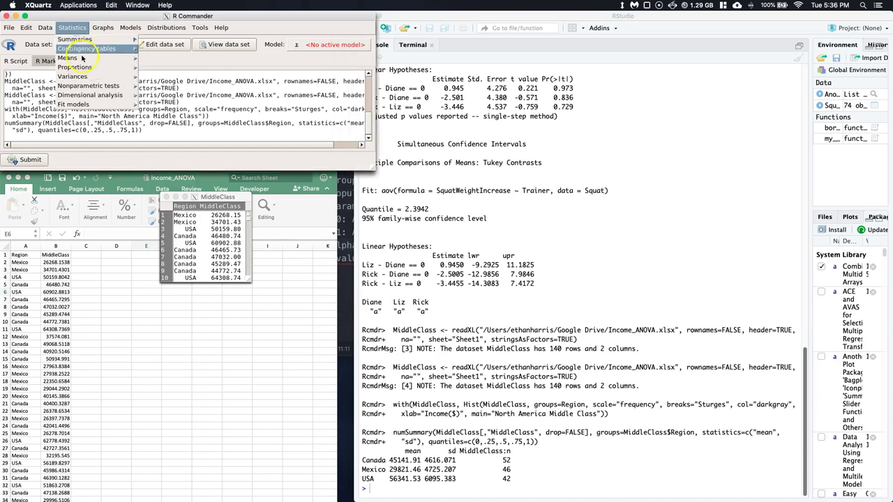
pyautogui.moveTo(83, 58)
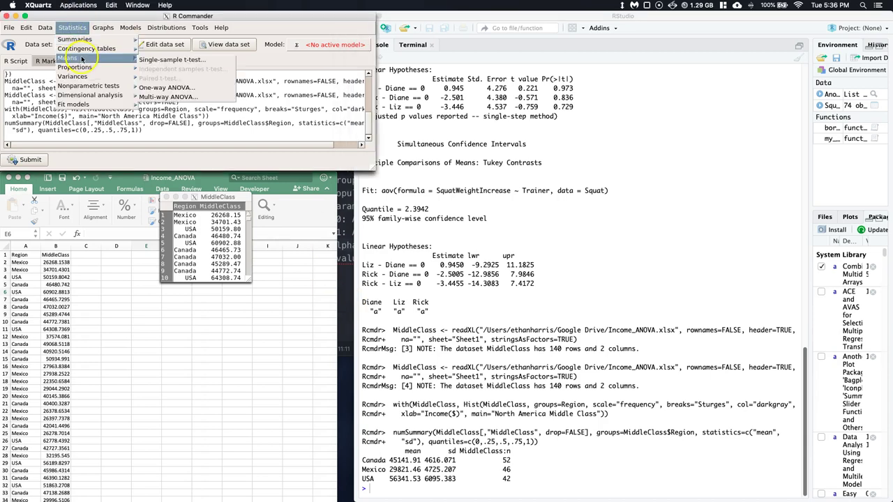
pyautogui.click(180, 88)
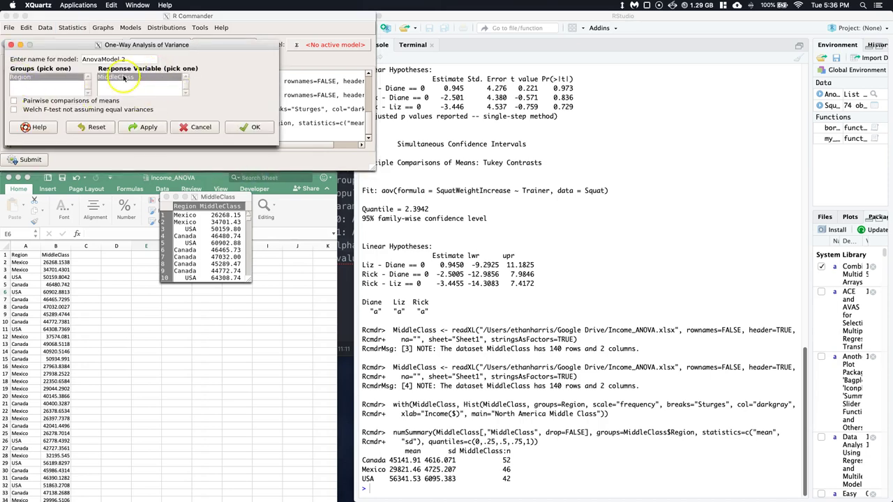
pyautogui.click(13, 100)
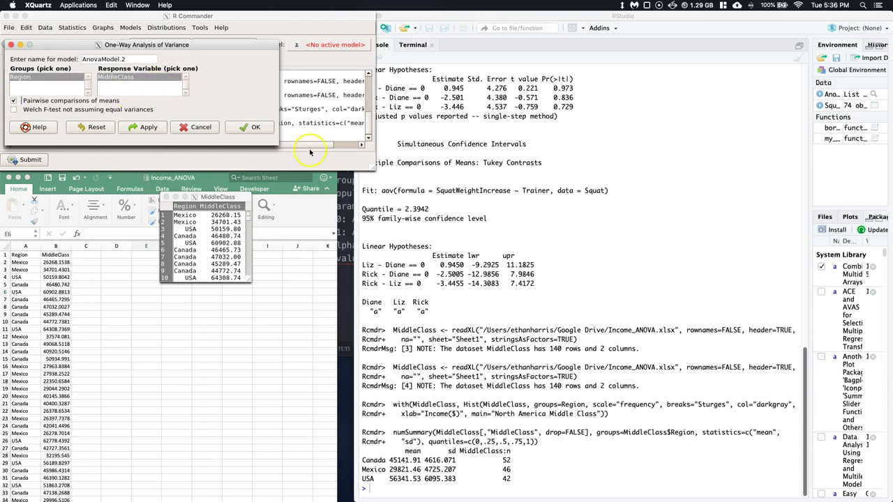
pyautogui.click(256, 128)
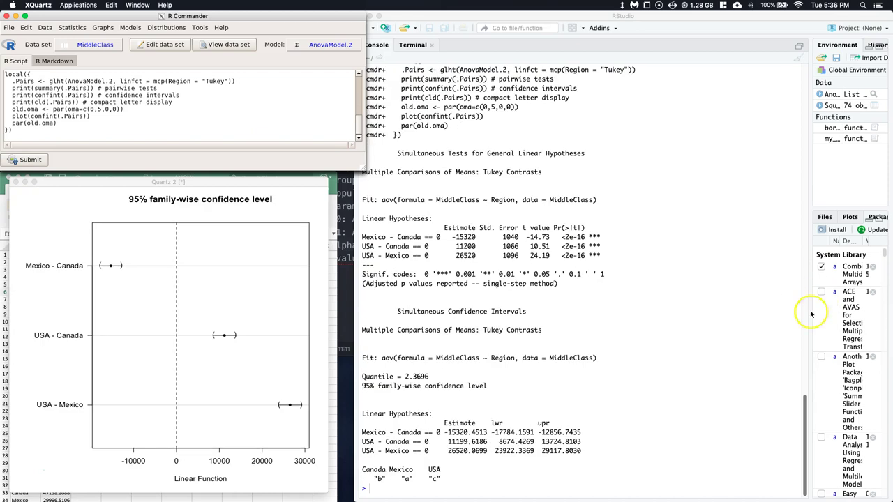
pyautogui.click(633, 251)
pyautogui.click(235, 182)
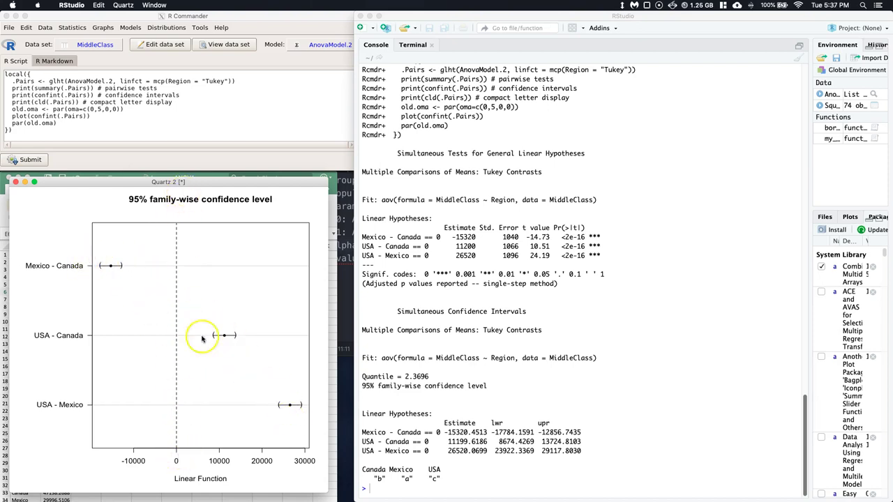
# Find and highlight the ANOVA table (F 297, p < 2e-16), then return to the Atom notes.
pyautogui.click(662, 258)
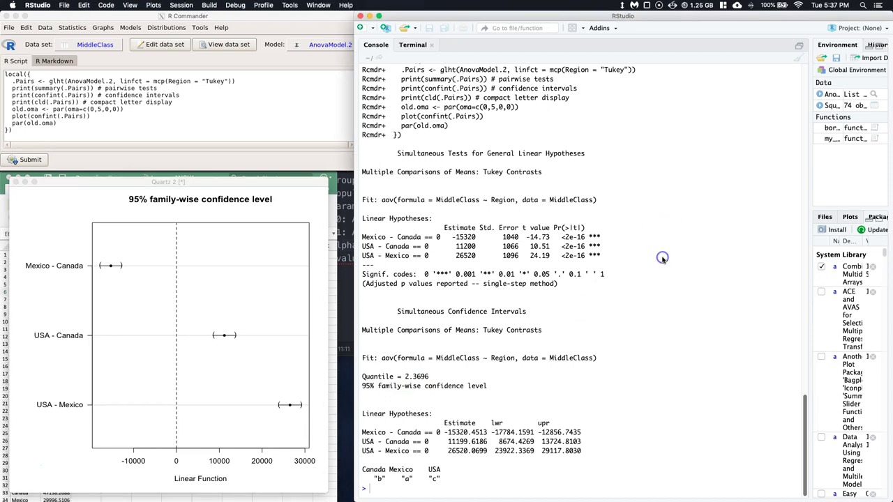
pyautogui.scroll(10, 659, 257)
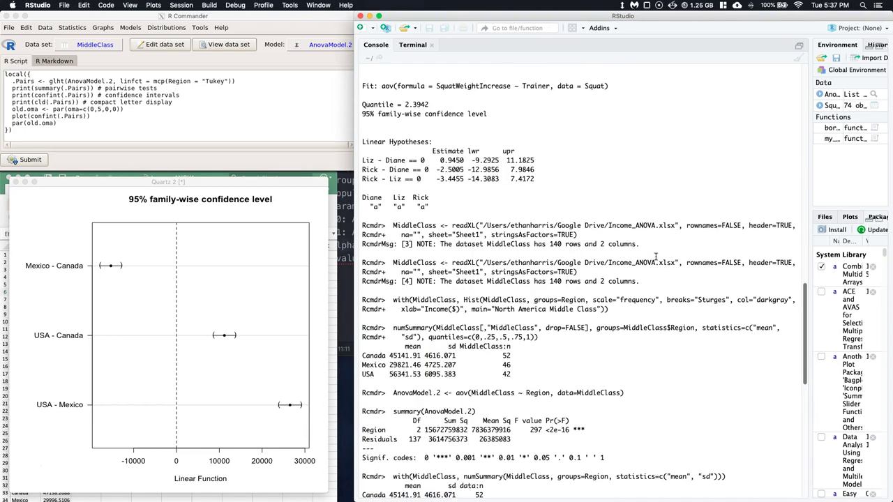
pyautogui.scroll(-2, 666, 256)
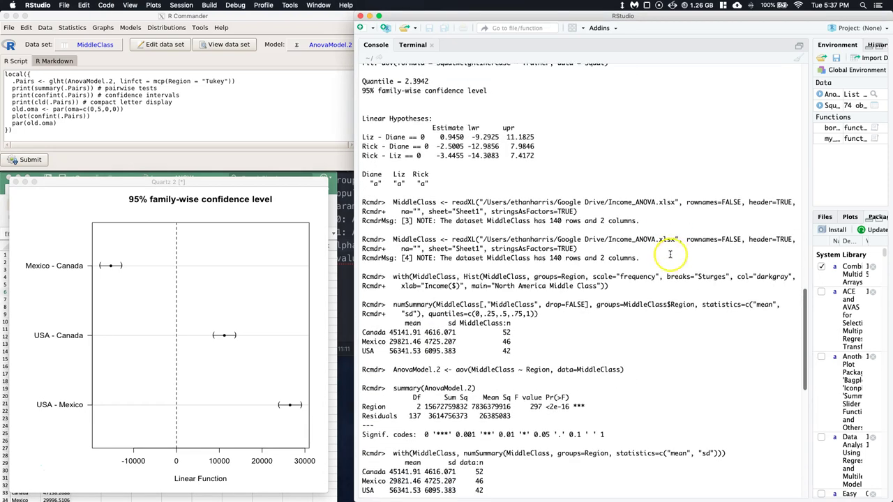
pyautogui.scroll(-5, 489, 300)
pyautogui.moveTo(485, 305); pyautogui.dragTo(572, 281)
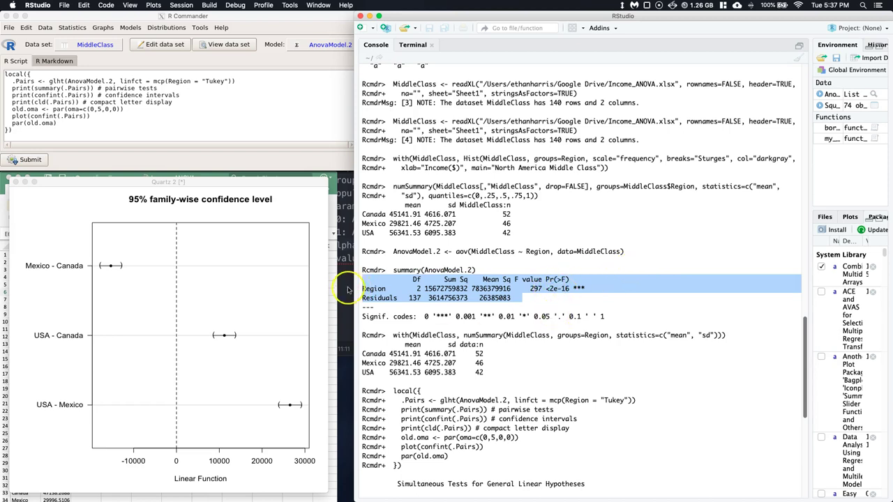
pyautogui.press('super+Tab')
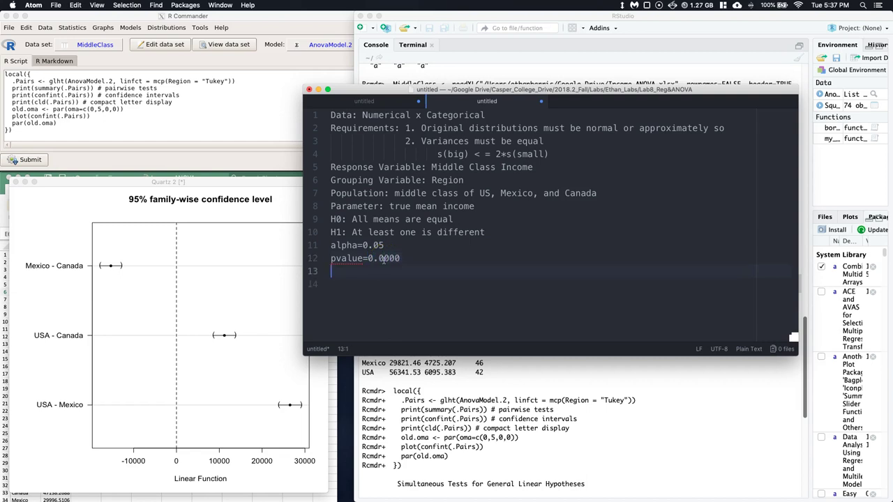
# Write the conclusion: reject the null at the alpha level and conclude that at least one regional mean differs.
pyautogui.write('ject the coll')
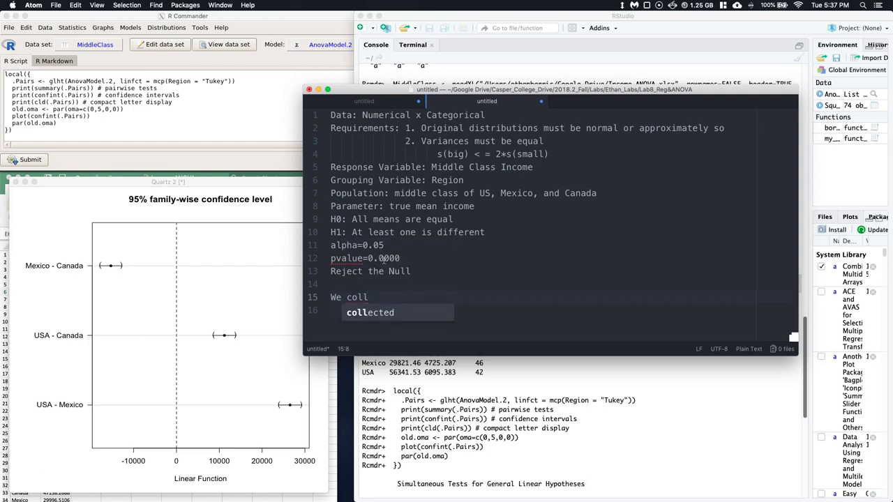
pyautogui.write('ected sufficient t')
pyautogui.write('ata ')
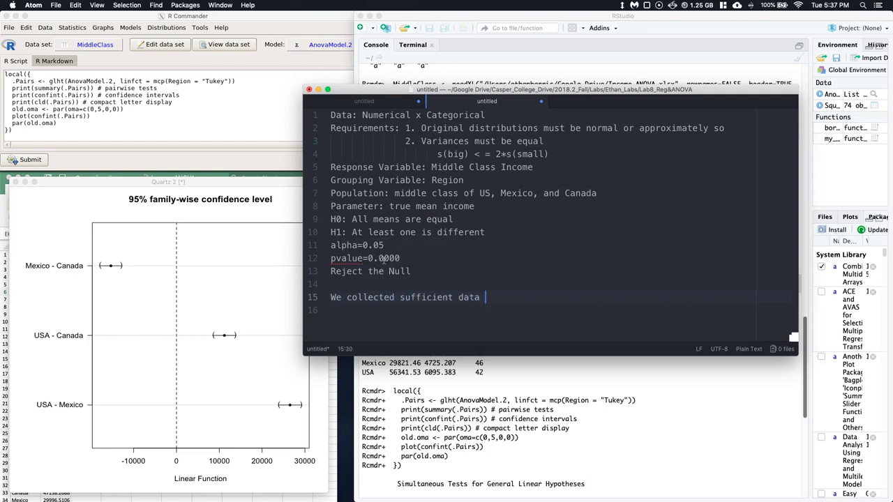
pyautogui.write('at the alph le')
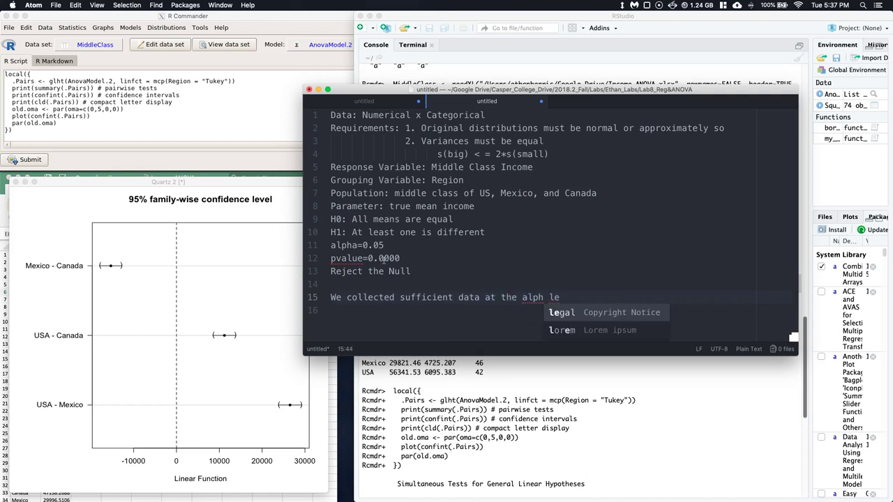
pyautogui.press('BackSpace')
pyautogui.press('BackSpace')
pyautogui.press('BackSpace')
pyautogui.press('BackSpace')
pyautogui.write('alpha')
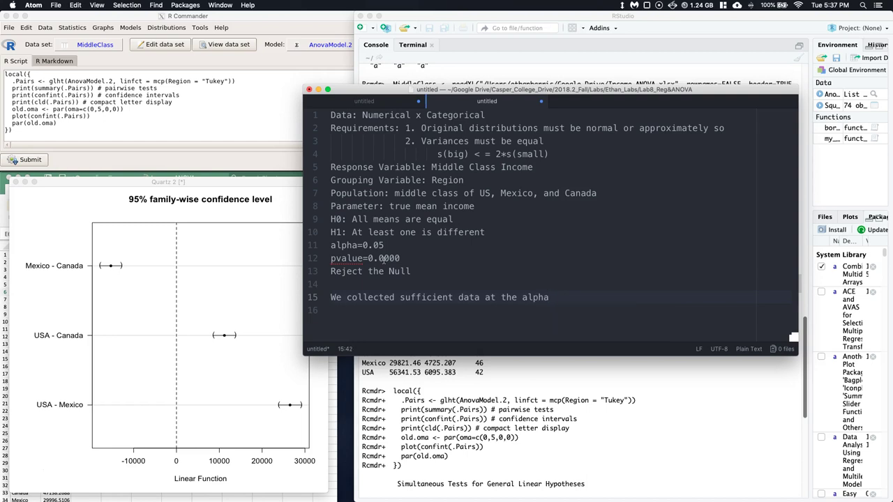
pyautogui.write(' level')
pyautogui.write('ject the claim that')
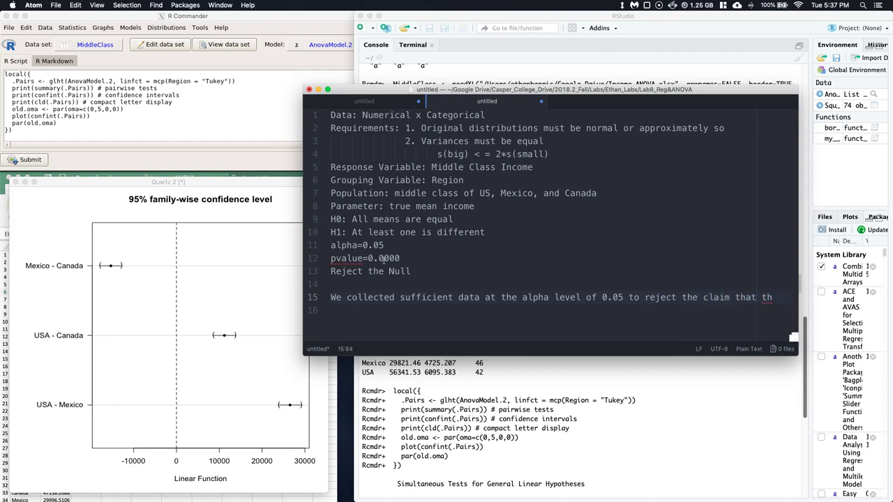
pyautogui.write('the true mean income')
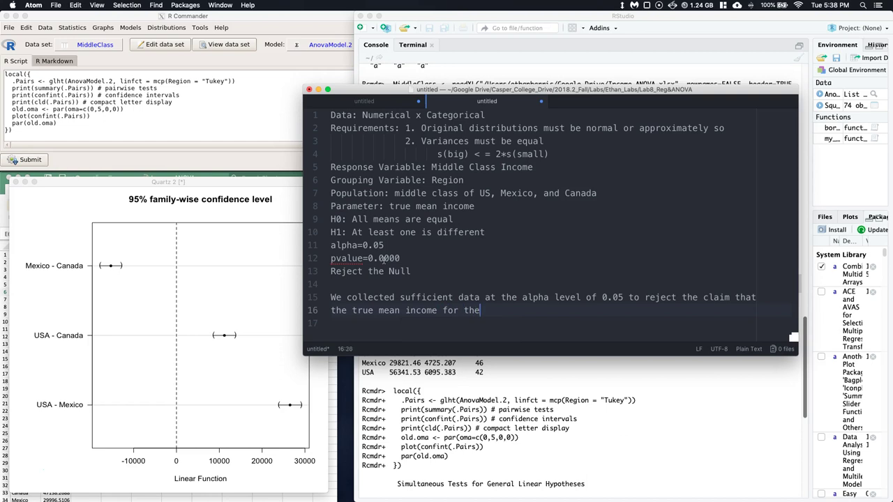
pyautogui.write(' for the US, Cn')
pyautogui.write('na')
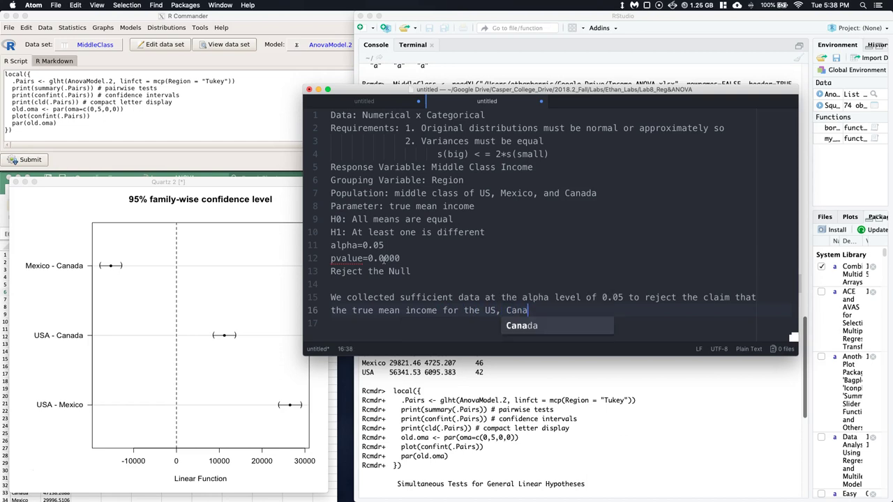
pyautogui.write('da, and Mexico are the same and instead')
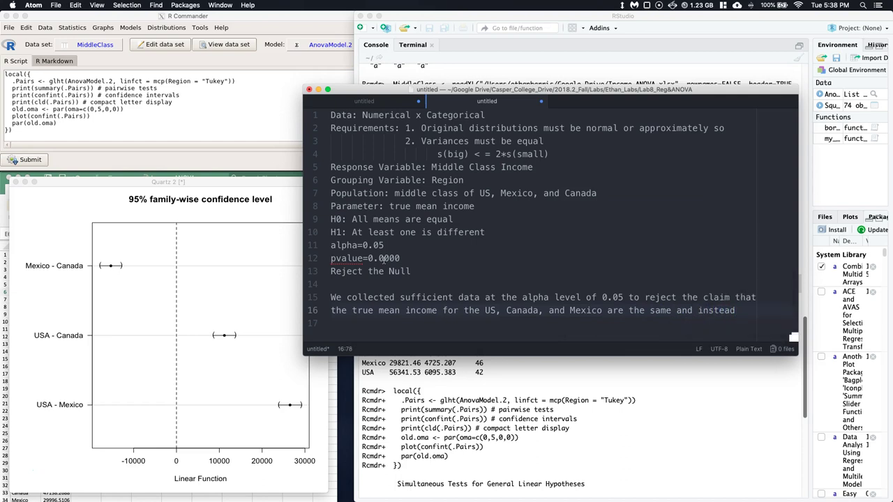
pyautogui.press('Return')
pyautogui.write('conclud')
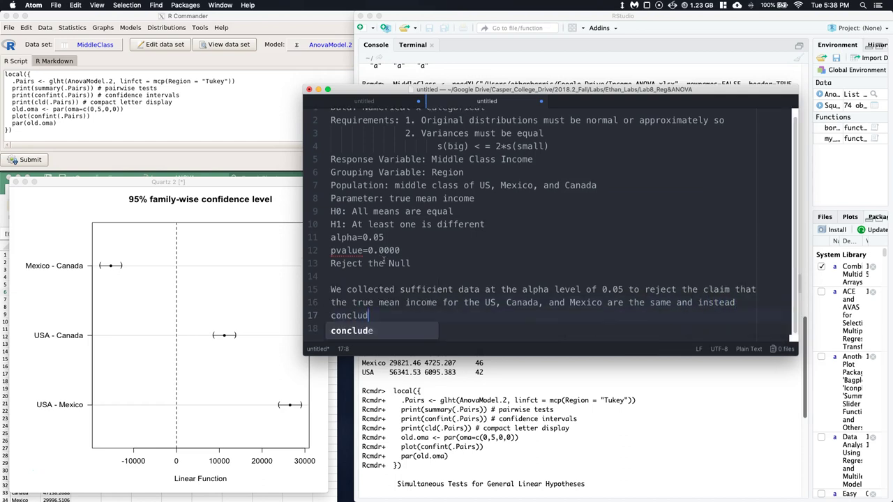
pyautogui.write('e that at leas')
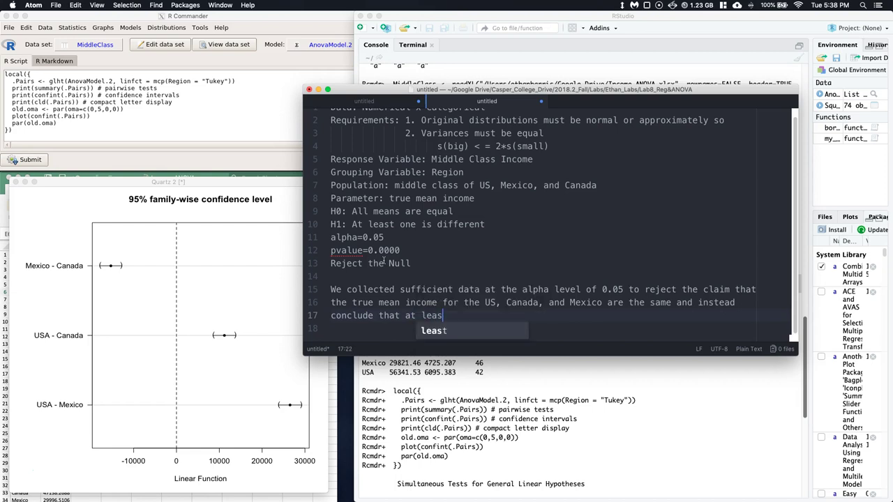
pyautogui.write('t one is di')
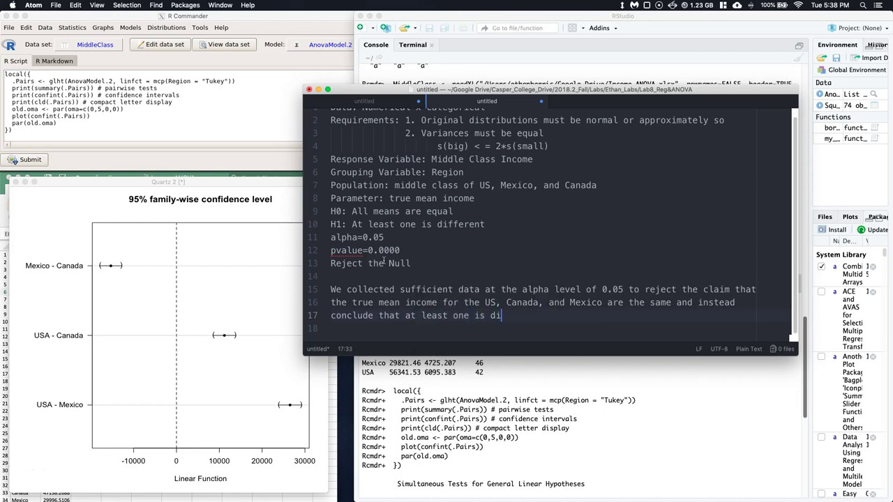
pyautogui.write('fferent.')
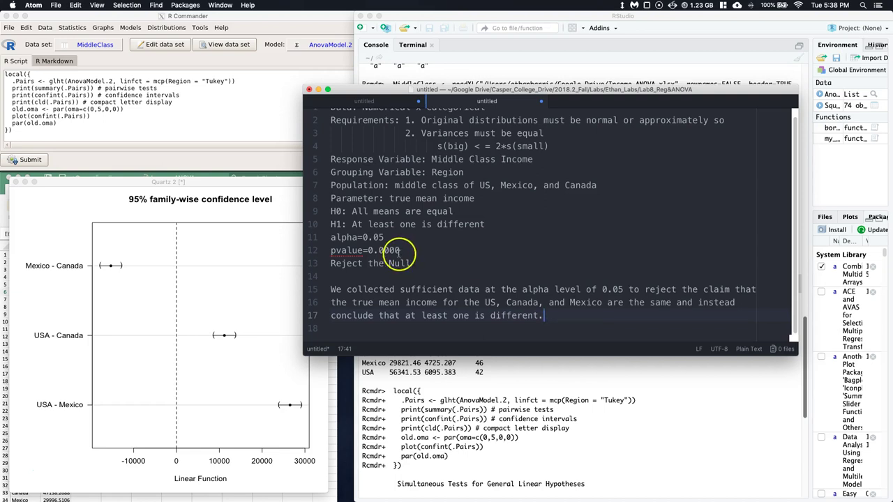
# Add blank lines below the conclusion and bring the RStudio console forward.
pyautogui.moveTo(523, 93); pyautogui.dragTo(46, 142)
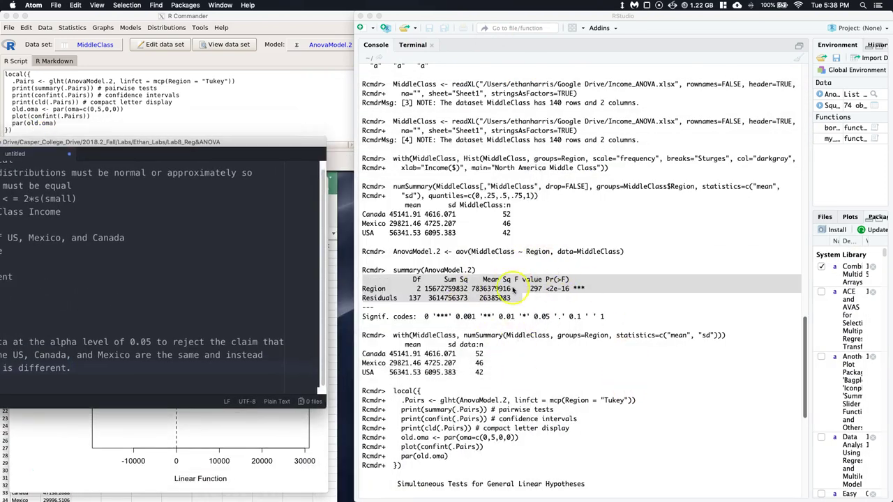
pyautogui.moveTo(201, 147); pyautogui.dragTo(727, 44)
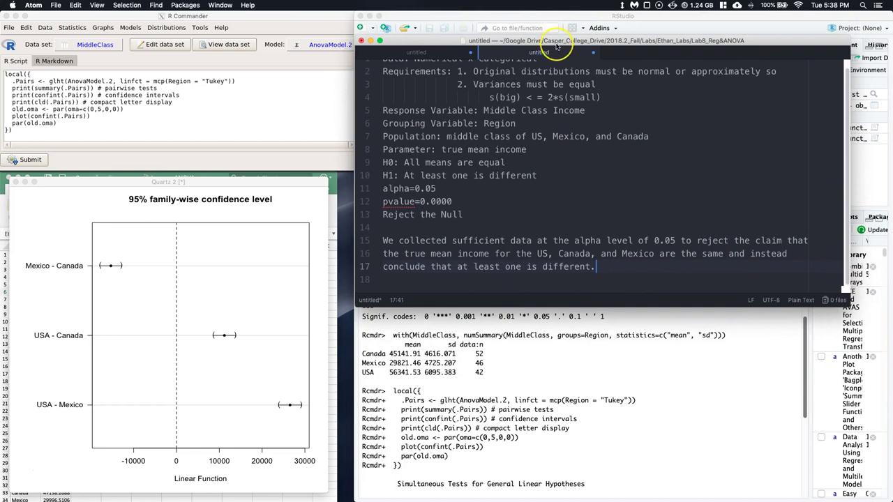
pyautogui.press('Return')
pyautogui.press('Return')
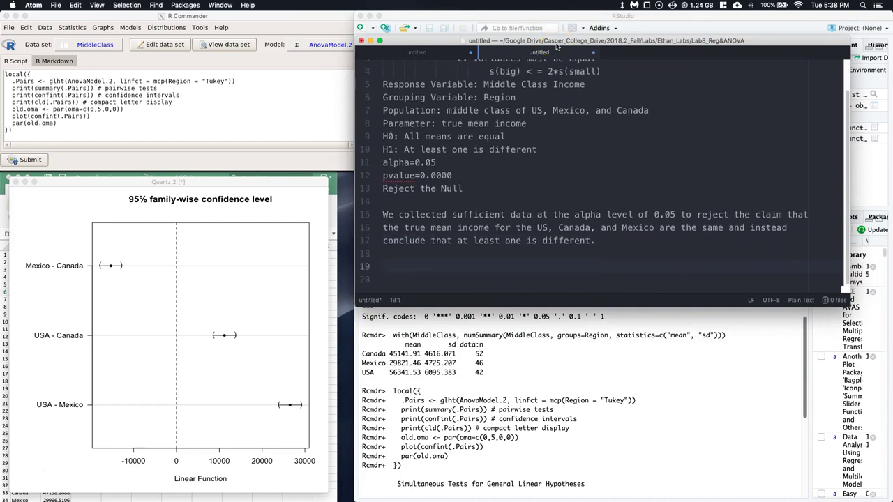
pyautogui.click(679, 392)
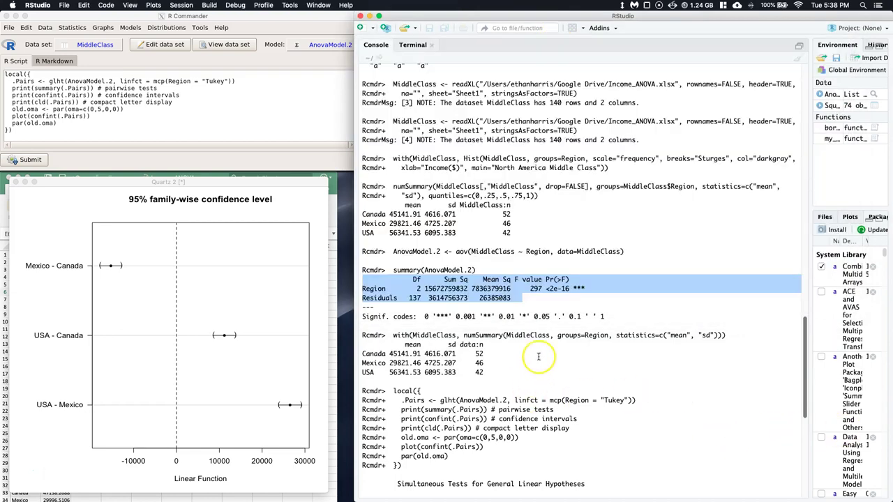
pyautogui.scroll(-1, 487, 198)
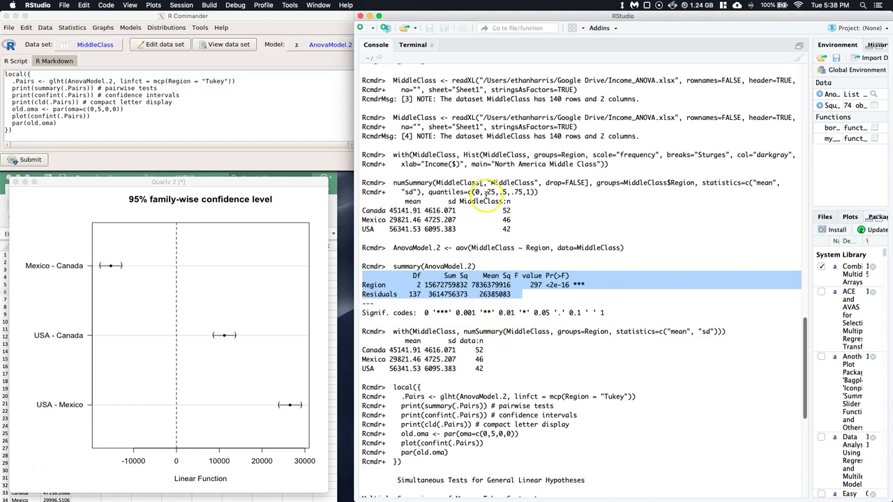
pyautogui.scroll(-3, 487, 199)
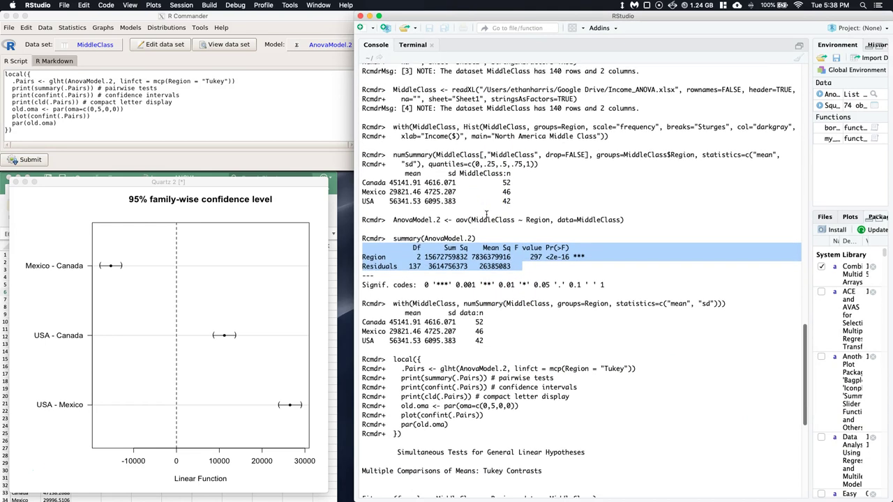
pyautogui.scroll(-5, 486, 214)
pyautogui.moveTo(490, 293); pyautogui.dragTo(364, 273)
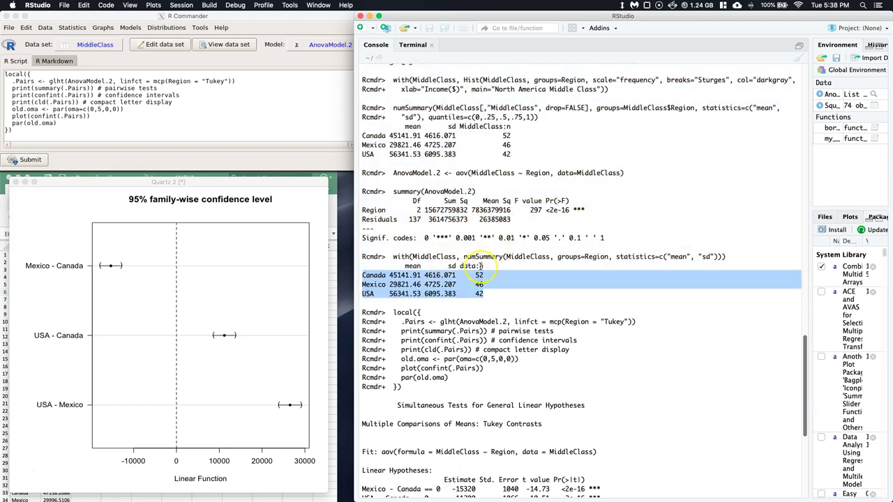
pyautogui.scroll(-5, 427, 266)
pyautogui.click(401, 338)
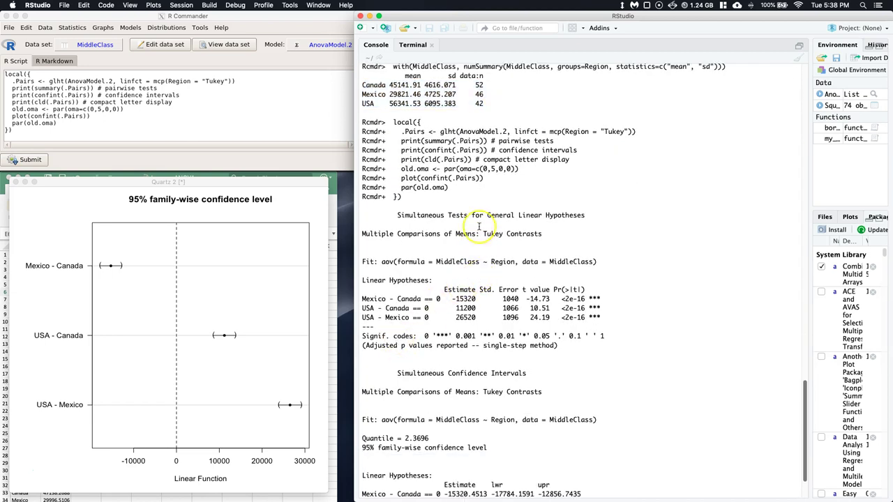
pyautogui.moveTo(397, 215); pyautogui.dragTo(539, 234)
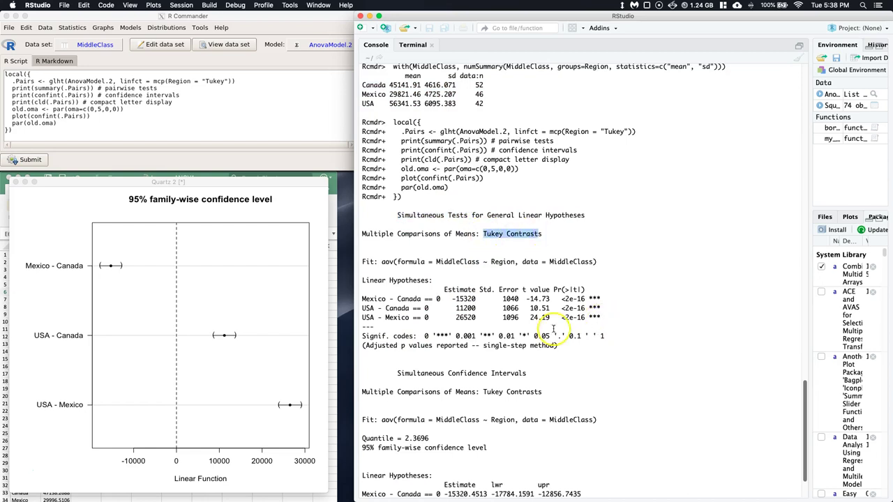
pyautogui.moveTo(362, 298); pyautogui.dragTo(440, 300)
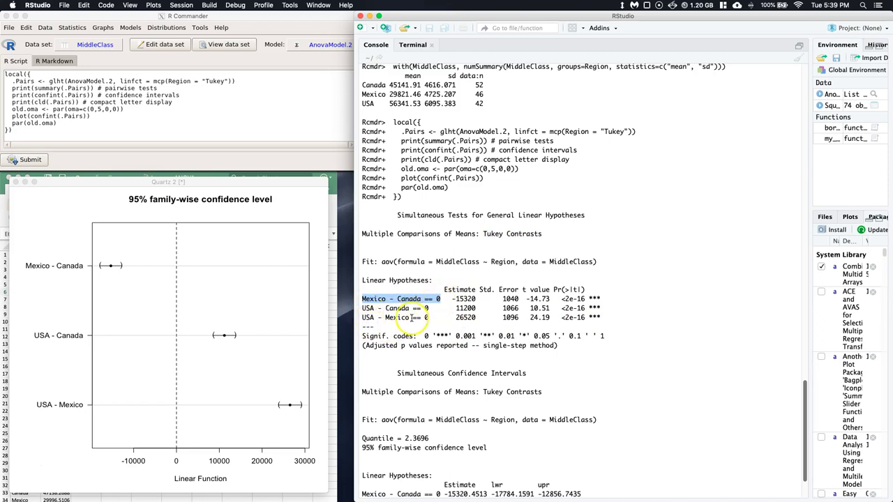
pyautogui.click(480, 317)
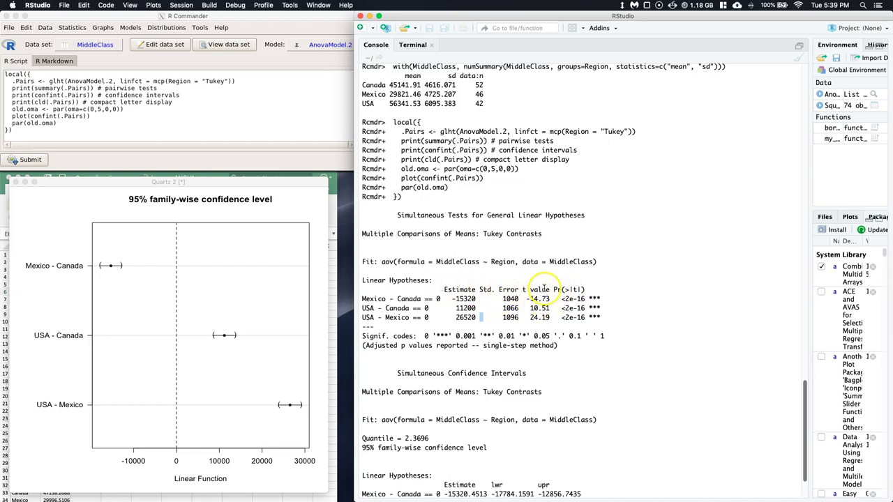
pyautogui.moveTo(562, 298); pyautogui.dragTo(585, 322)
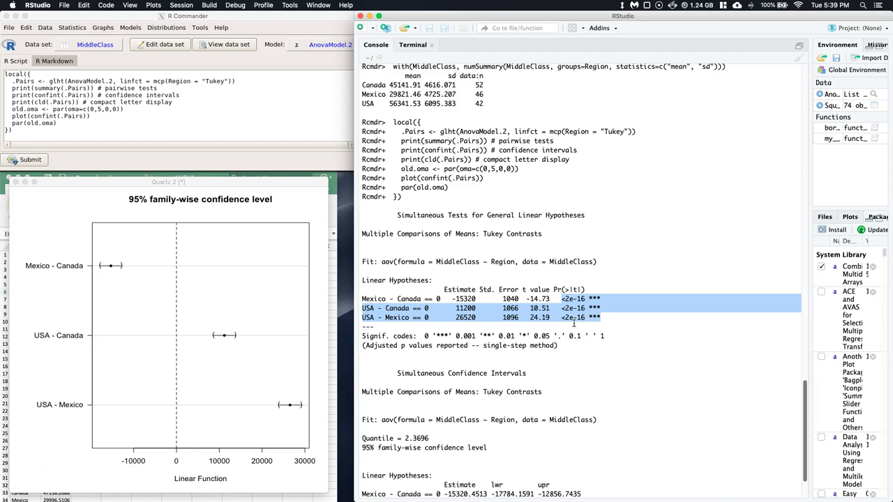
pyautogui.scroll(-3, 575, 323)
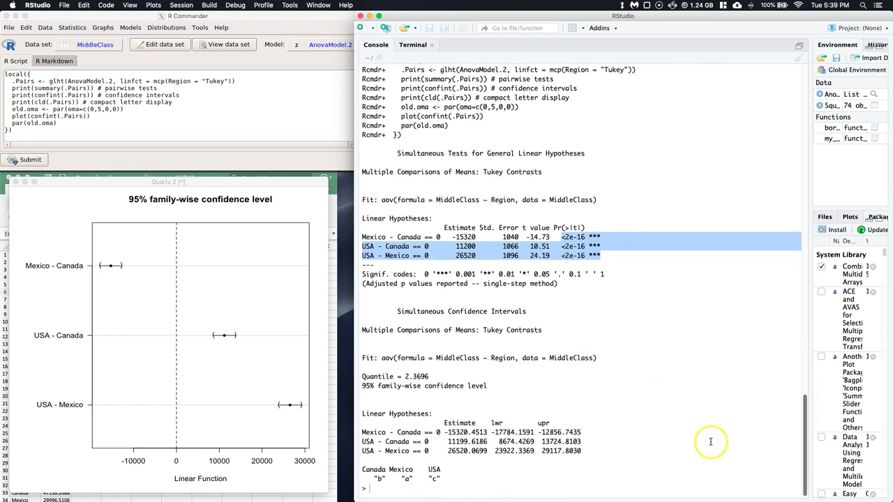
# Clear the highlight on the Tukey rows in the console and show all open windows.
pyautogui.click(652, 424)
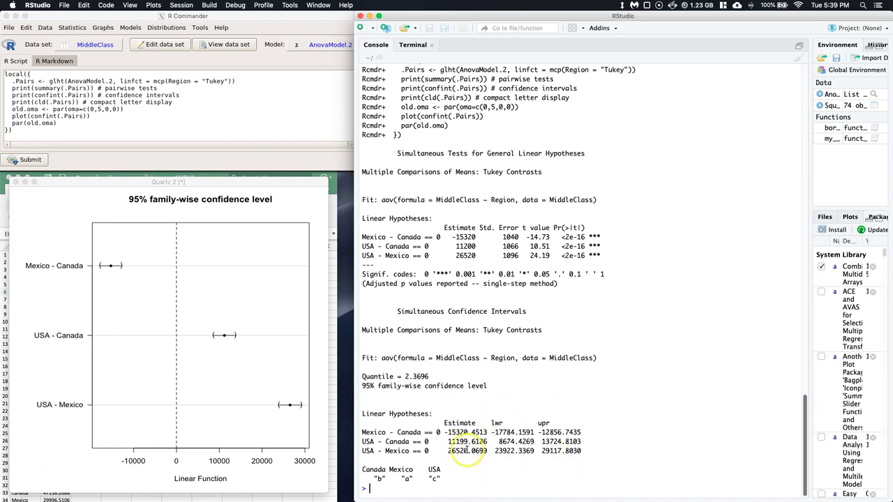
pyautogui.click(572, 463)
pyautogui.hotkey('ctrl', 'Up')
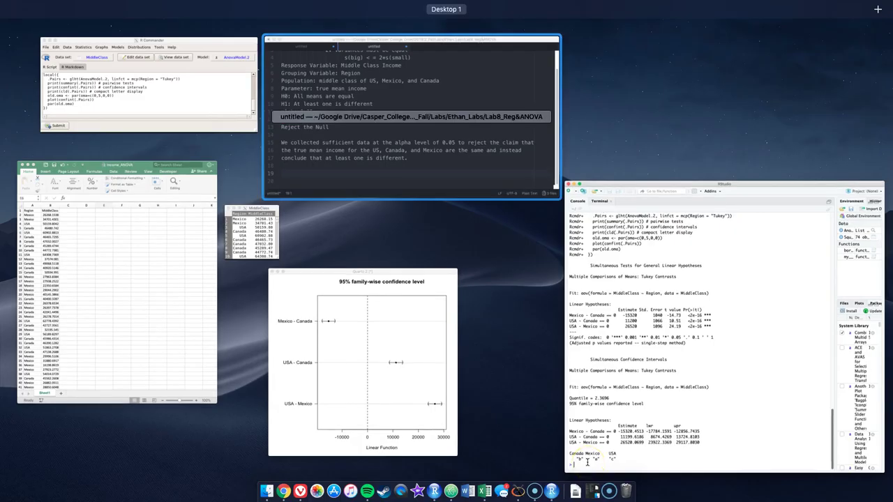
# On line 19 of the notes, begin 'We are 95% confident that the true mean income for the'.
pyautogui.click(558, 188)
pyautogui.moveTo(405, 42); pyautogui.dragTo(146, 68)
pyautogui.click(129, 293)
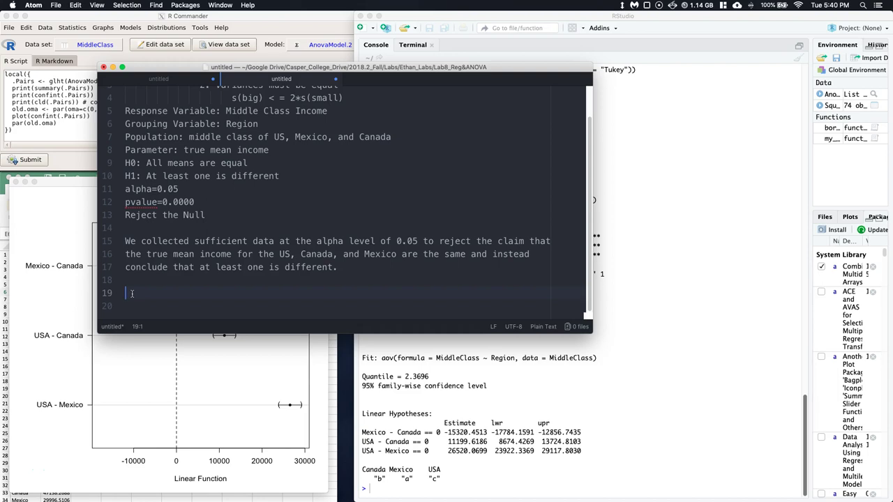
pyautogui.write('We are 95% con')
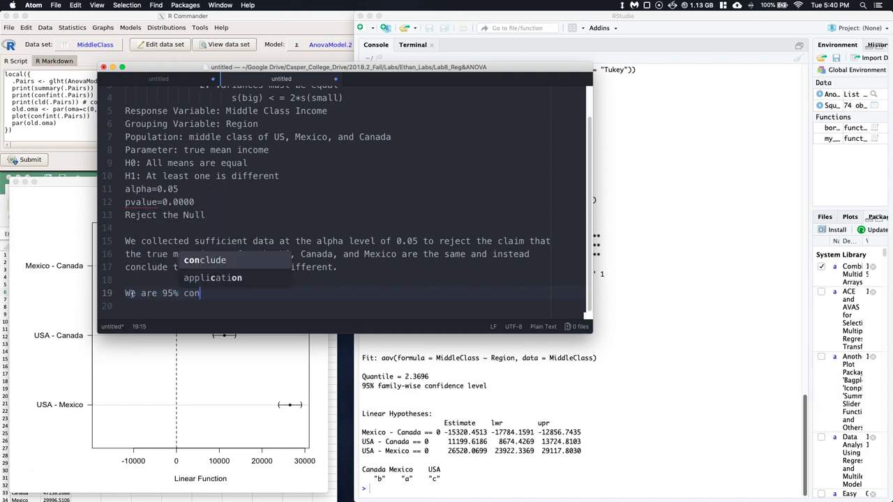
pyautogui.write('fident that')
pyautogui.press('BackSpace')
pyautogui.press('BackSpace')
pyautogui.press('BackSpace')
pyautogui.press('BackSpace')
pyautogui.press('BackSpace')
pyautogui.press('BackSpace')
pyautogui.press('BackSpace')
pyautogui.write('nt that the true')
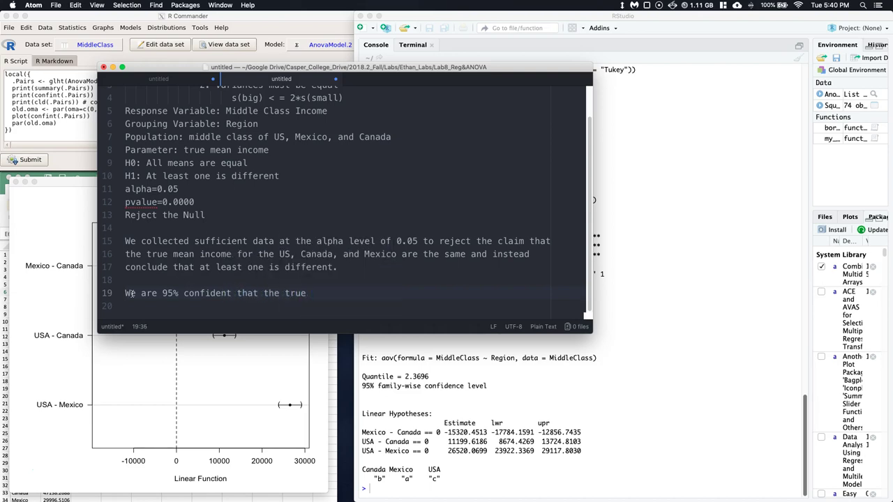
pyautogui.write(' mea')
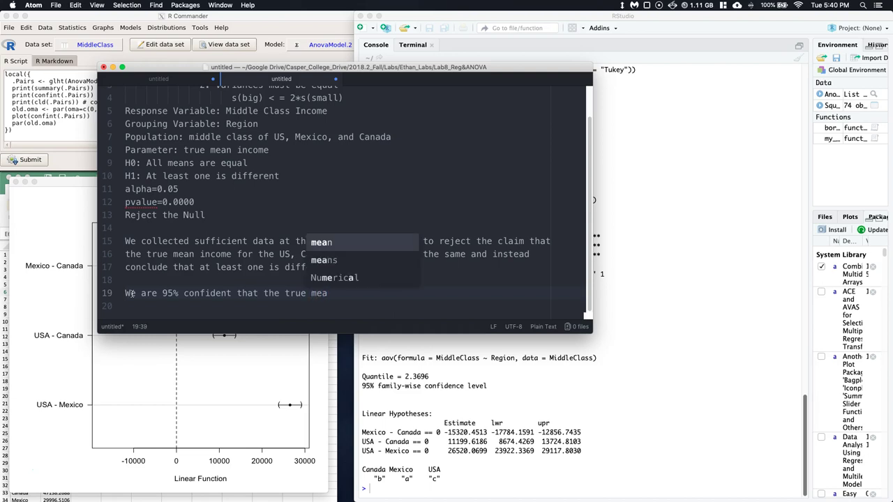
pyautogui.write('n in')
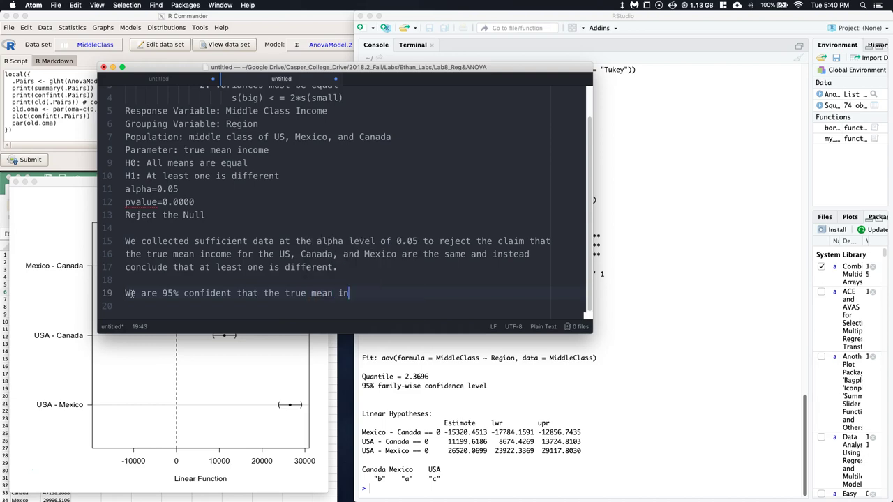
pyautogui.write('come for the')
# Reword it so the middle-class mean income differences for the US, Canada, and Mexico lie in the following intervals.
pyautogui.press('Escape')
pyautogui.press('BackSpace')
pyautogui.press('BackSpace')
pyautogui.press('BackSpace')
pyautogui.press('BackSpace')
pyautogui.press('BackSpace')
pyautogui.press('BackSpace')
pyautogui.press('BackSpace')
pyautogui.press('BackSpace')
pyautogui.press('BackSpace')
pyautogui.press('BackSpace')
pyautogui.press('BackSpace')
pyautogui.press('BackSpace')
pyautogui.press('BackSpace')
pyautogui.press('BackSpace')
pyautogui.press('BackSpace')
pyautogui.press('BackSpace')
pyautogui.write('di')
pyautogui.press('BackSpace')
pyautogui.press('BackSpace')
pyautogui.press('BackSpace')
pyautogui.press('BackSpace')
pyautogui.press('BackSpace')
pyautogui.press('BackSpace')
pyautogui.press('BackSpace')
pyautogui.press('BackSpace')
pyautogui.press('BackSpace')
pyautogui.press('BackSpace')
pyautogui.press('BackSpace')
pyautogui.write('true difference of mea')
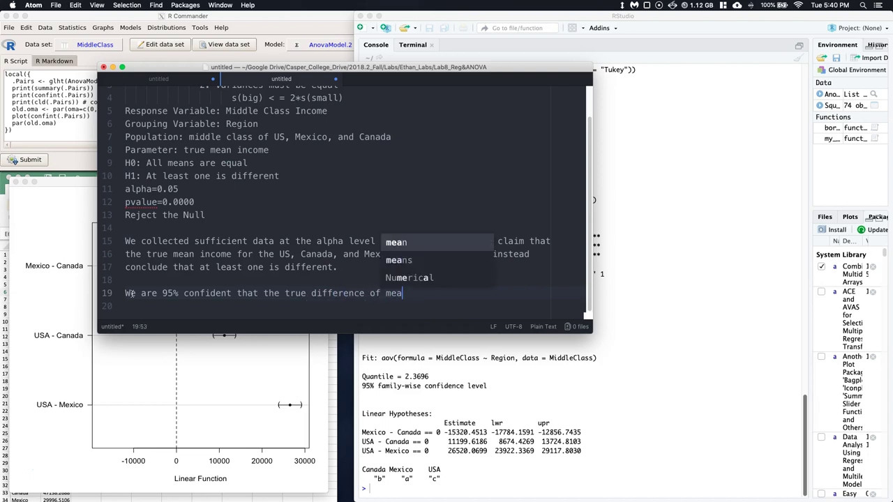
pyautogui.write('n inco')
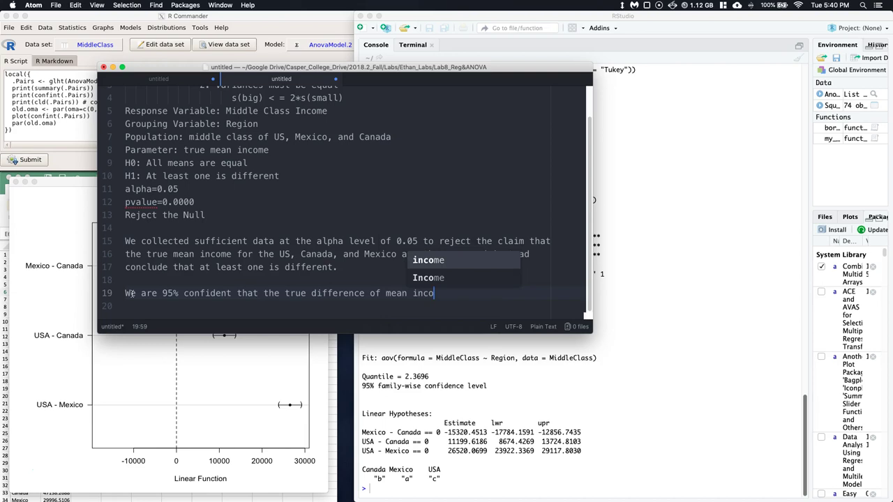
pyautogui.write('mes fo')
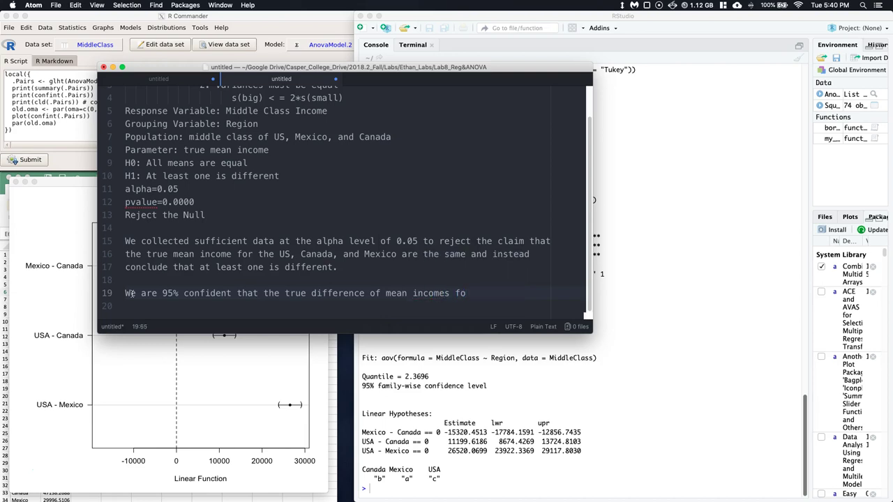
pyautogui.write('tr the middle')
pyautogui.write('s')
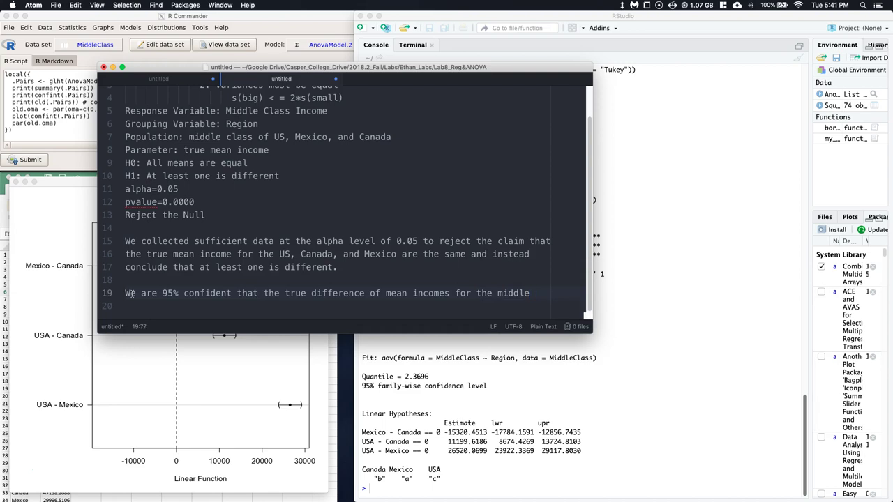
pyautogui.press('Return')
pyautogui.write('class of the US, Cana')
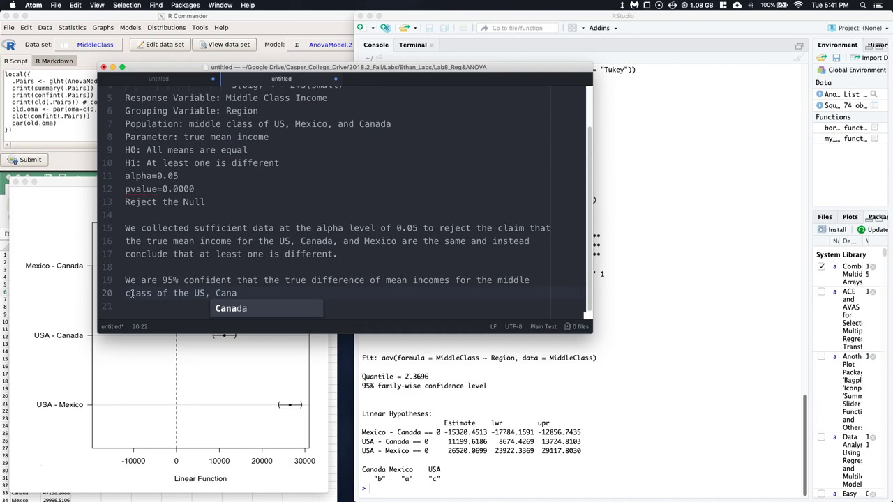
pyautogui.write('da, and ')
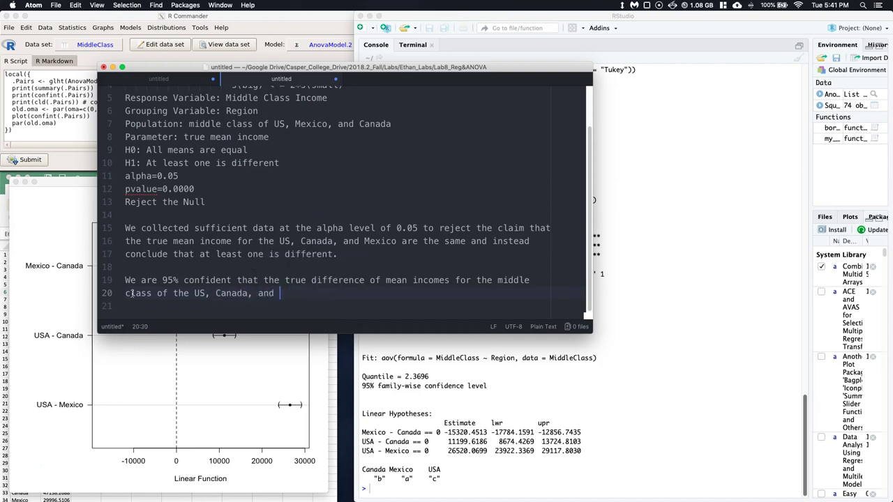
pyautogui.write('Mexico are cont')
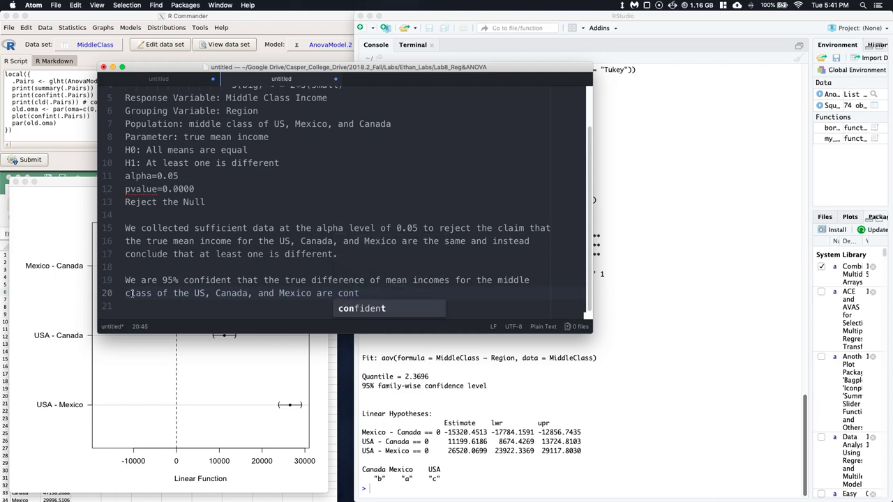
pyautogui.write('ained in the fo')
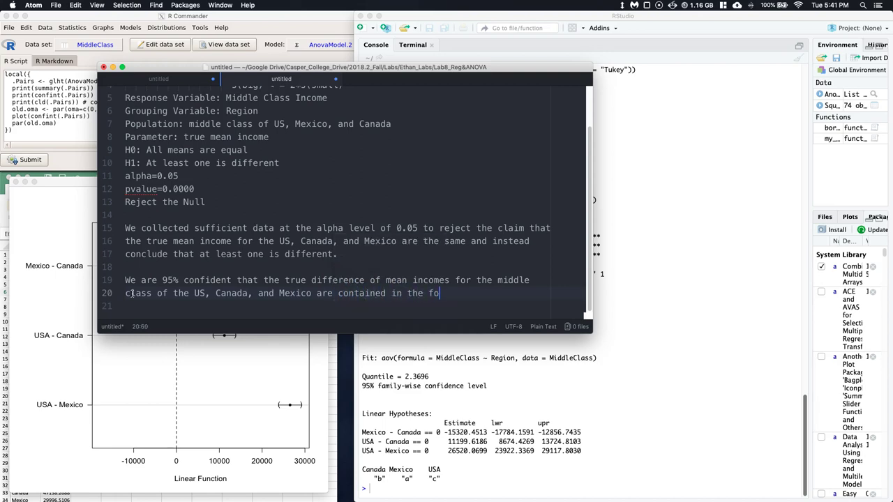
pyautogui.write('llowing intervals:')
pyautogui.press('Return')
pyautogui.press('Return')
# Copy the three Tukey interval rows from the R output and paste them at line 22 in Atom.
pyautogui.click(458, 408)
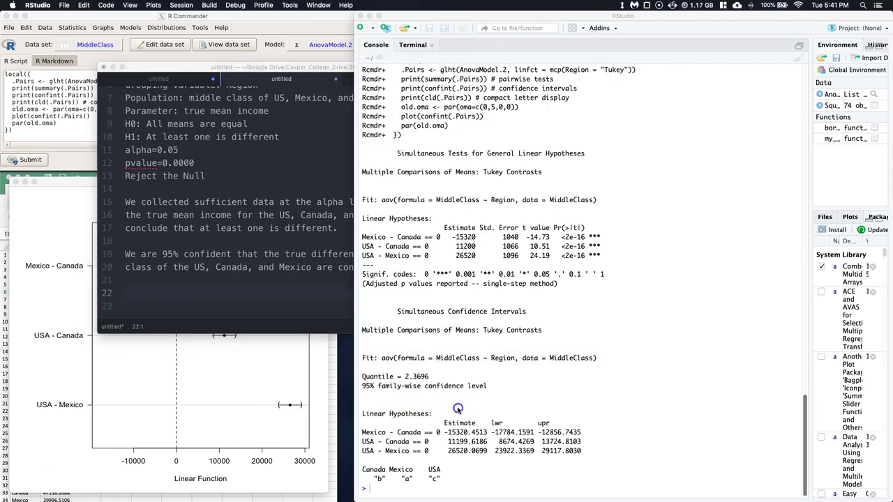
pyautogui.moveTo(582, 451); pyautogui.dragTo(361, 423)
pyautogui.rightClick(366, 423)
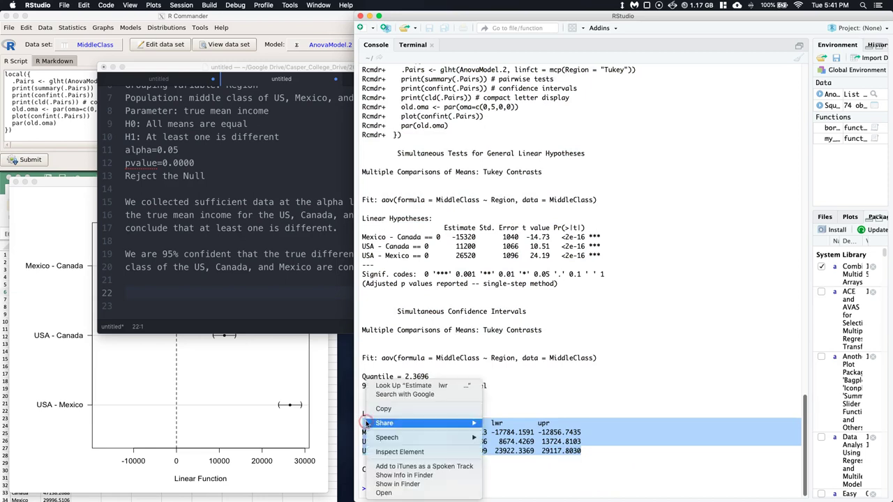
pyautogui.click(385, 409)
pyautogui.click(136, 290)
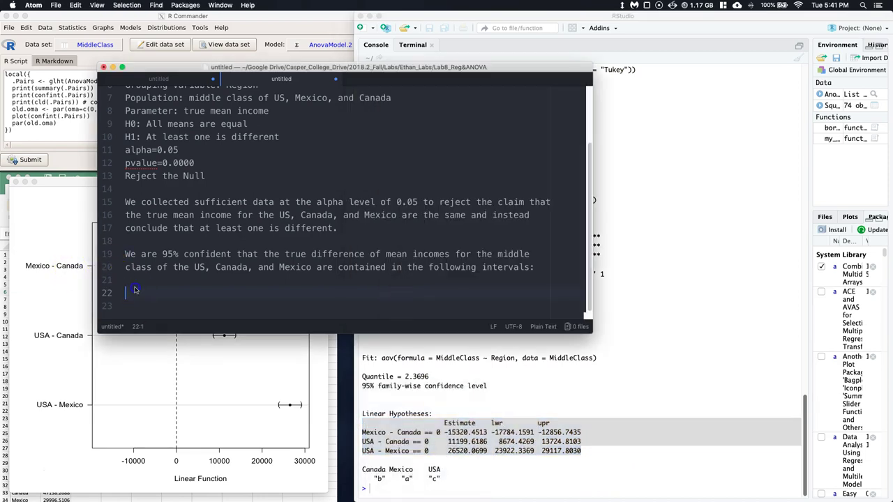
pyautogui.rightClick(129, 293)
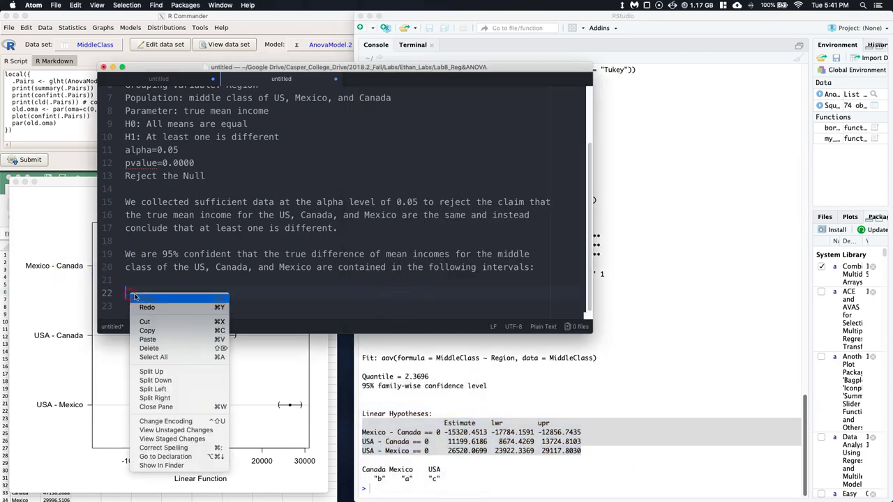
pyautogui.click(151, 339)
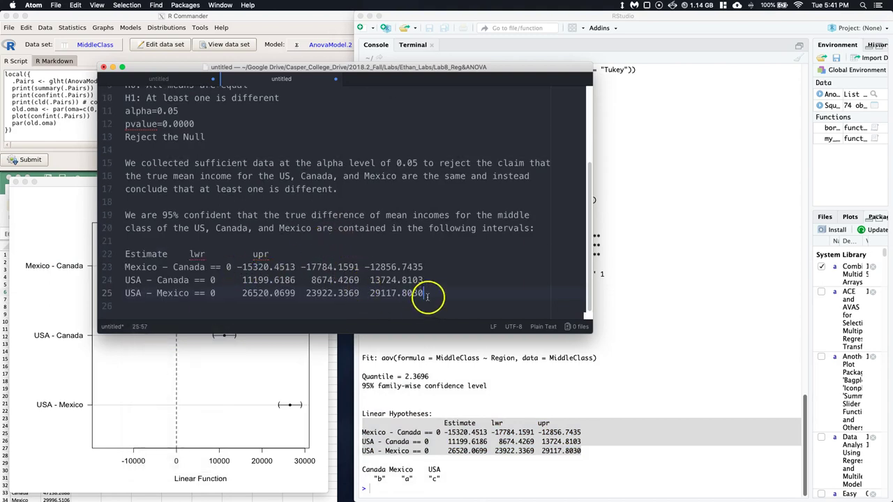
pyautogui.press('Return')
pyautogui.press('Return')
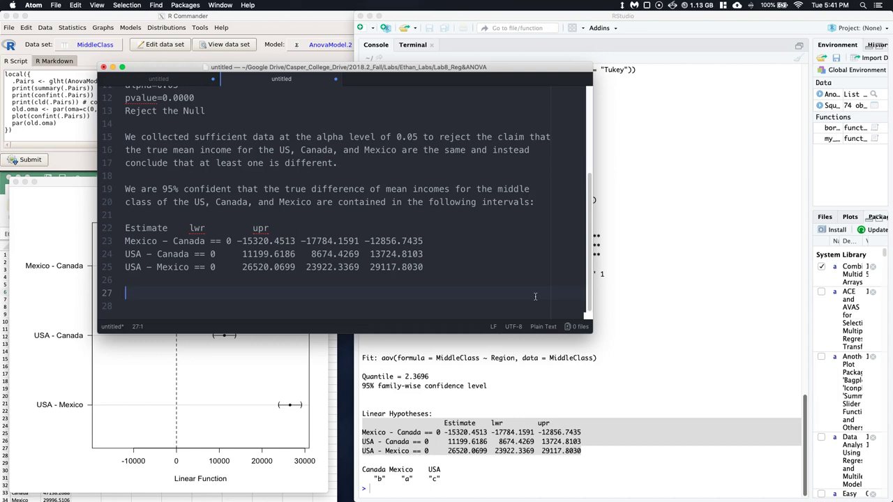
# Type 'with all countries being significantly different from one another.' and begin 'These results show that the US'.
pyautogui.write('with all contries being')
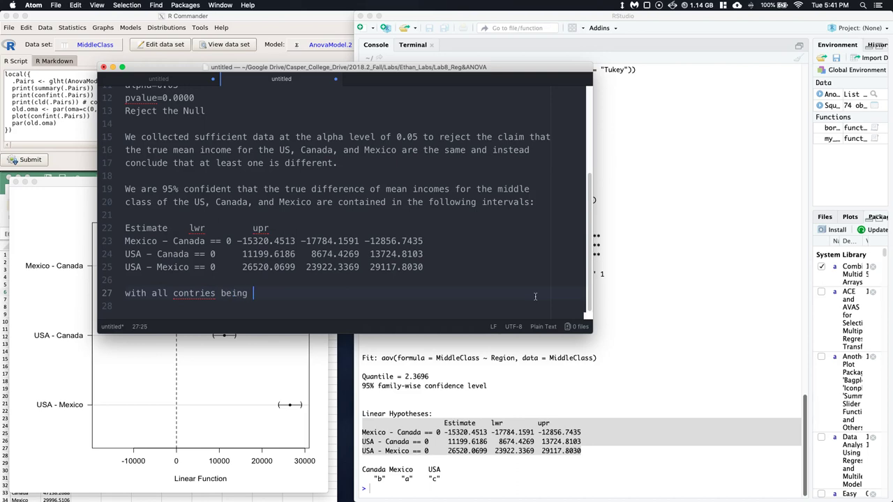
pyautogui.press('BackSpace')
pyautogui.press('BackSpace')
pyautogui.press('BackSpace')
pyautogui.press('BackSpace')
pyautogui.press('BackSpace')
pyautogui.press('BackSpace')
pyautogui.press('BackSpace')
pyautogui.press('BackSpace')
pyautogui.press('BackSpace')
pyautogui.press('BackSpace')
pyautogui.press('BackSpace')
pyautogui.press('BackSpace')
pyautogui.press('BackSpace')
pyautogui.press('BackSpace')
pyautogui.write('untri')
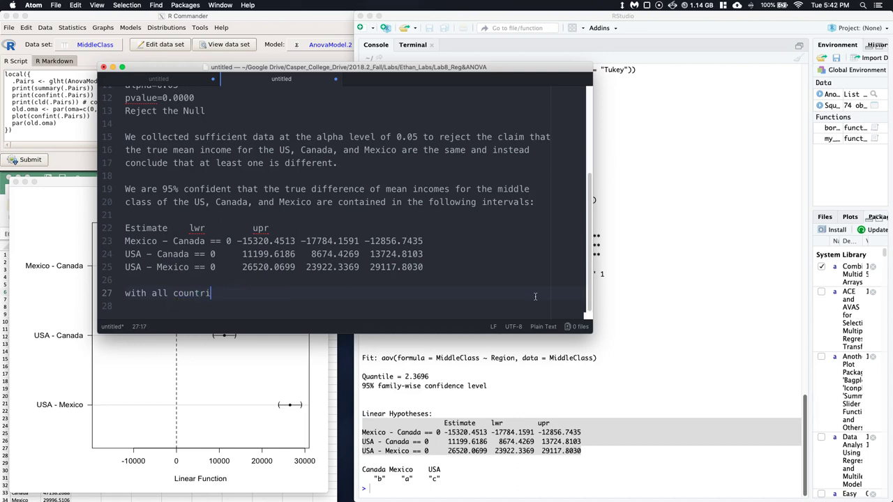
pyautogui.write('es being significa')
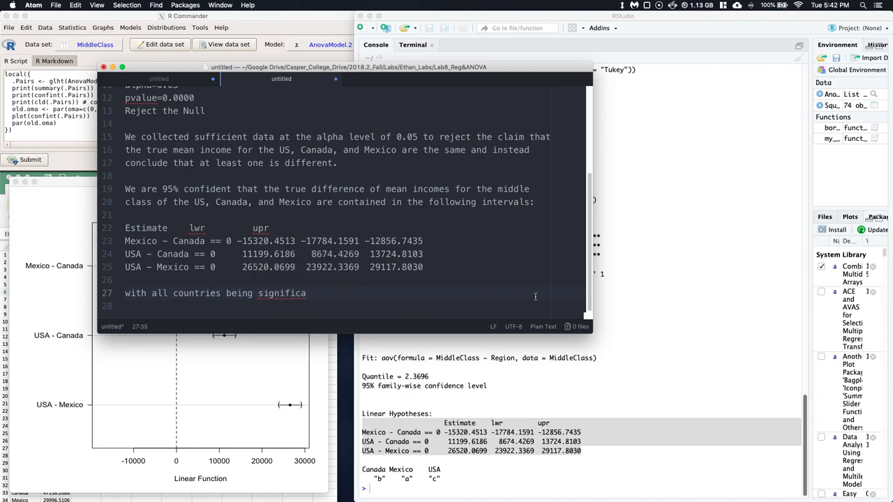
pyautogui.write('ntly different from one')
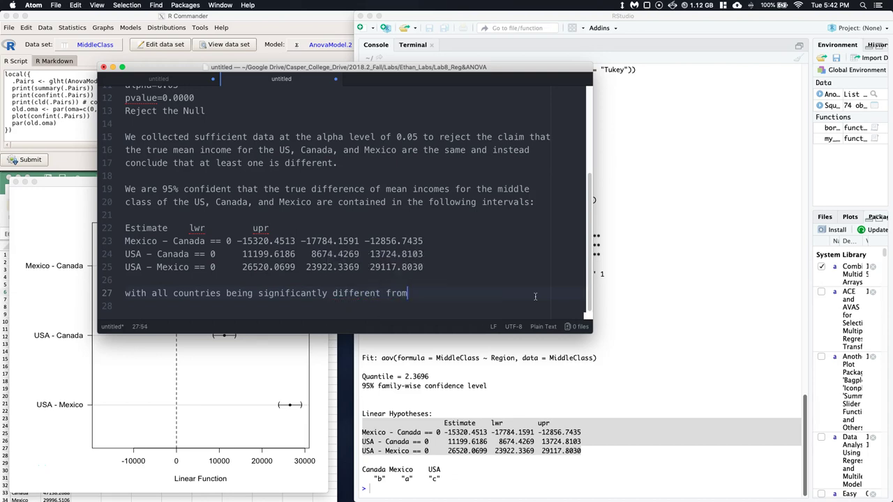
pyautogui.write('nother. These  results')
pyautogui.press('Return')
pyautogui.write('shot')
pyautogui.write(' that the US')
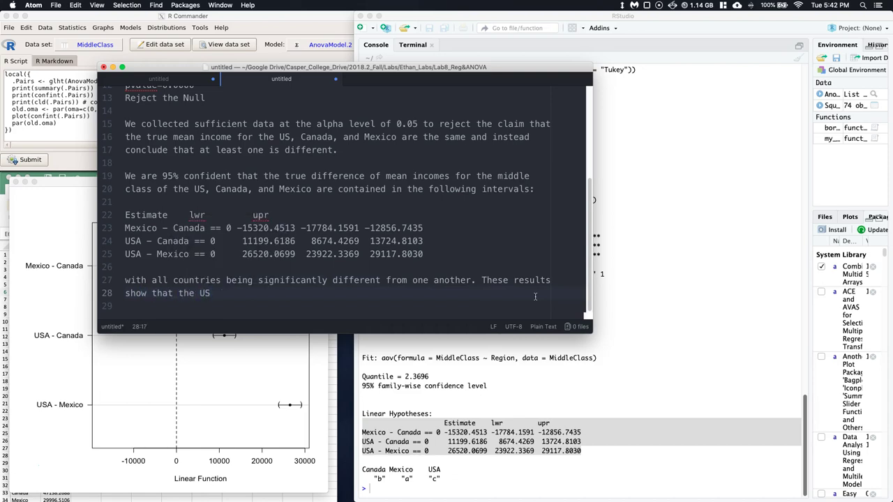
pyautogui.write('m')
# Complete the sentence: the US true mean middle-class income exceeds Canada's and Mexico's, and Canada's exceeds Mexico's.
pyautogui.press('BackSpace')
pyautogui.press('BackSpace')
pyautogui.press('BackSpace')
pyautogui.press('BackSpace')
pyautogui.write('true mean income of the middle c')
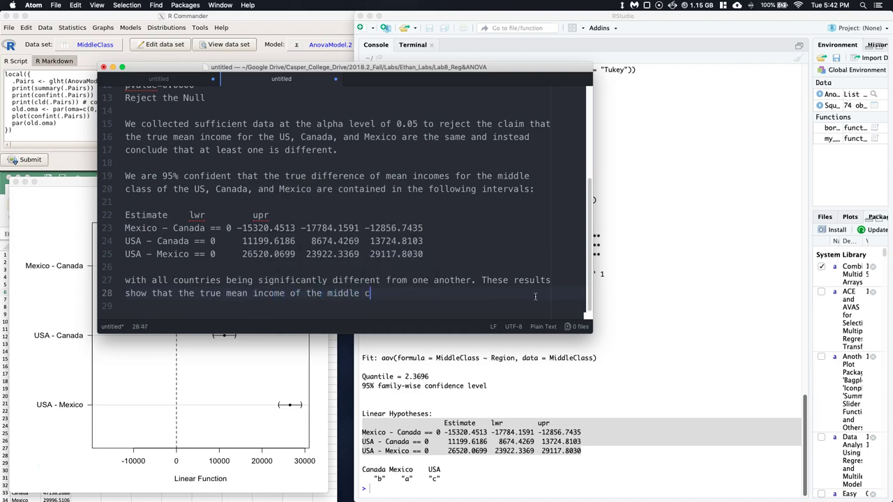
pyautogui.write('lass for the US is greater than')
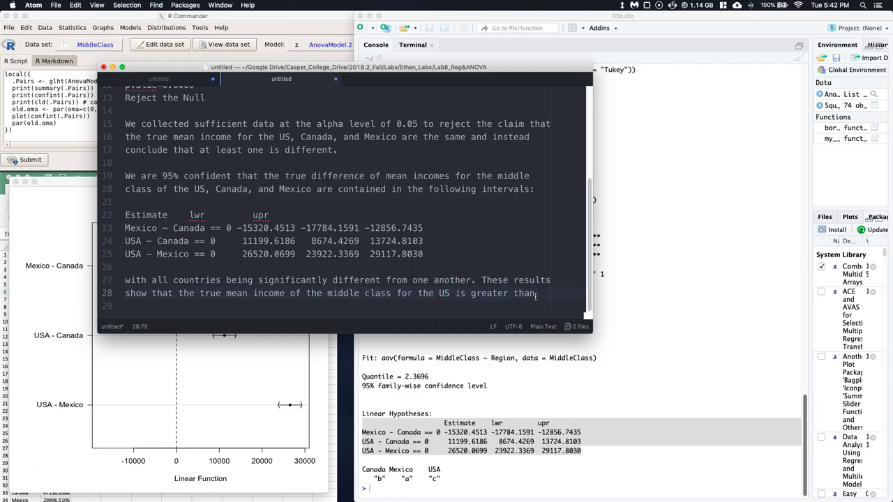
pyautogui.press('Return')
pyautogui.write('that')
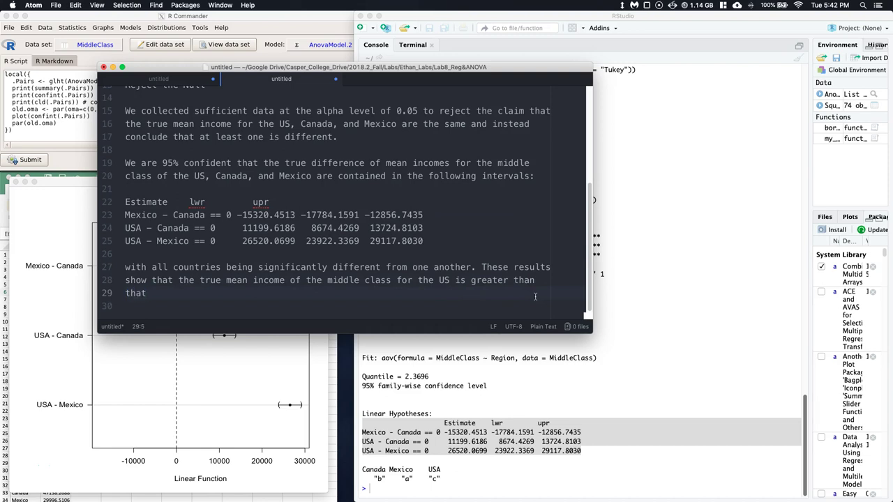
pyautogui.write(' of both Canada and Mexico')
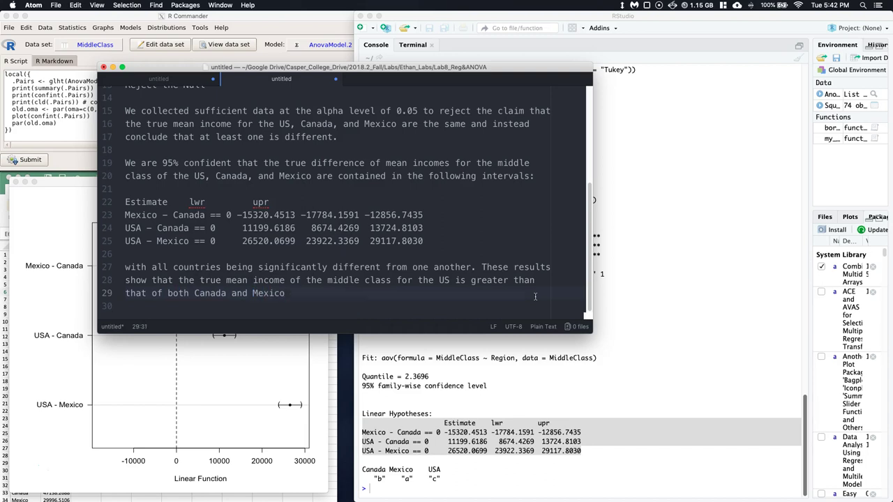
pyautogui.write(', and also Cana')
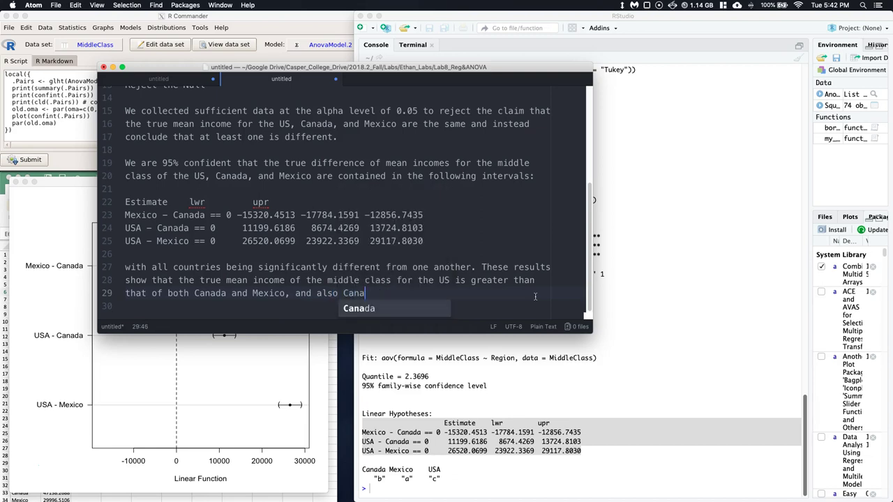
pyautogui.write('da being g')
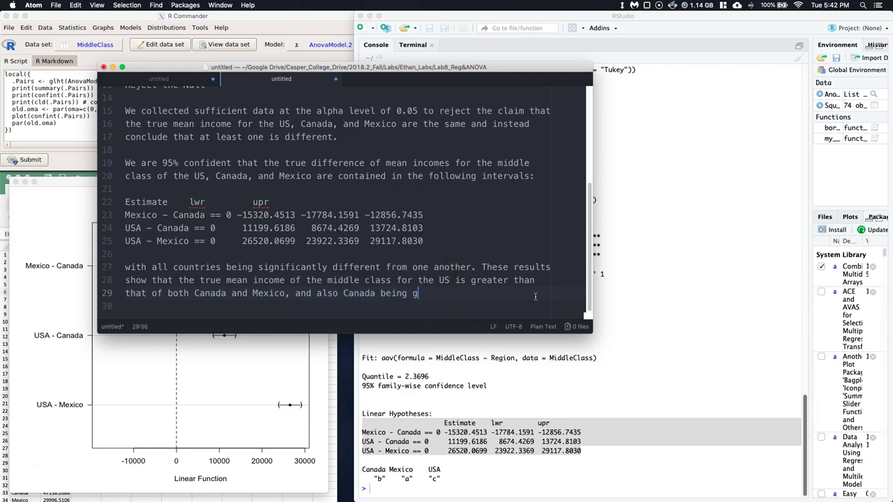
pyautogui.write('reater than that of')
pyautogui.press('Return')
pyautogui.write('Mexico.')
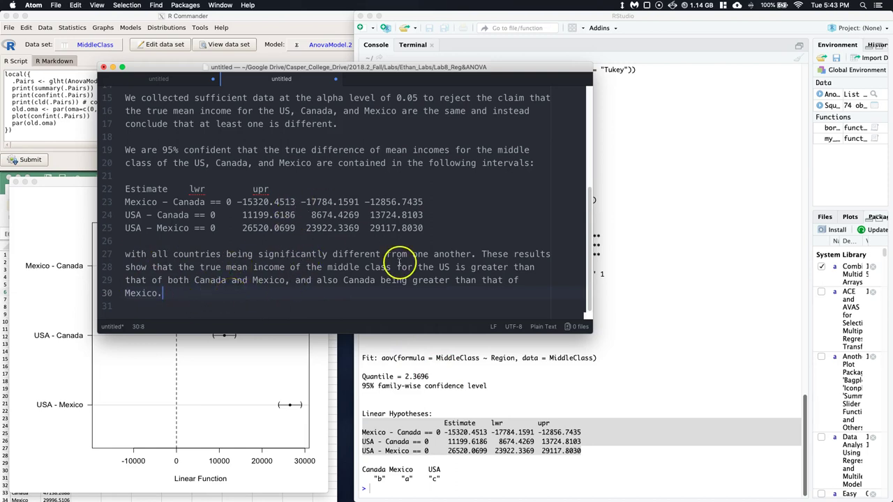
# Indent the 'Estimate lwr upr' header line with a Tab so it sits above the interval values.
pyautogui.moveTo(306, 202); pyautogui.dragTo(412, 202)
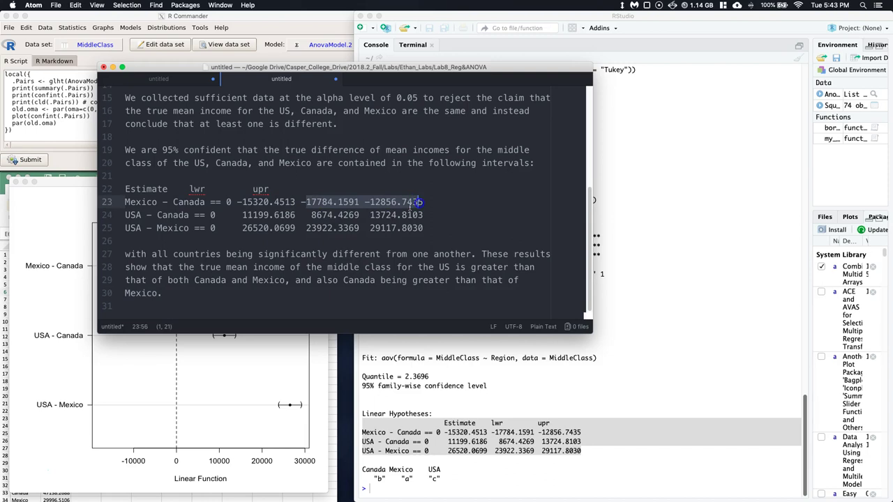
pyautogui.moveTo(311, 215); pyautogui.dragTo(412, 215)
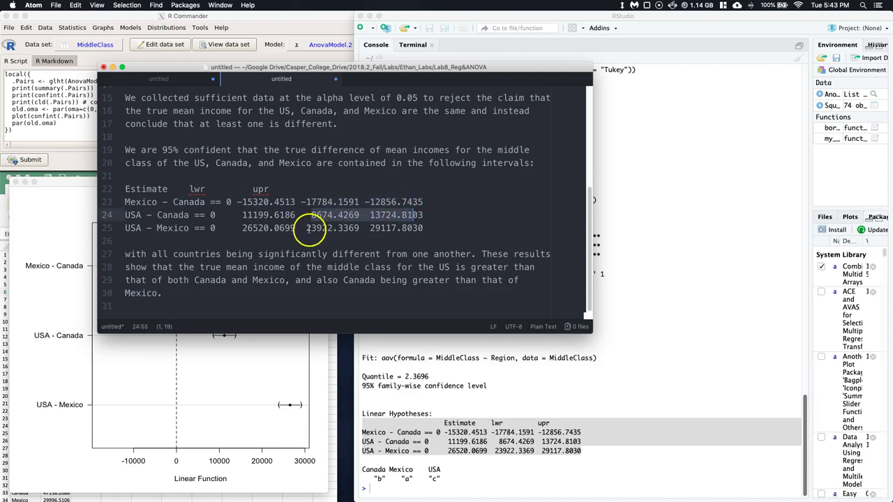
pyautogui.moveTo(307, 228); pyautogui.dragTo(418, 228)
pyautogui.click(420, 229)
pyautogui.click(188, 189)
pyautogui.click(124, 189)
pyautogui.press('Tab')
pyautogui.press('Tab')
pyautogui.press('Tab')
pyautogui.press('Tab')
pyautogui.press('Tab')
pyautogui.press('Tab')
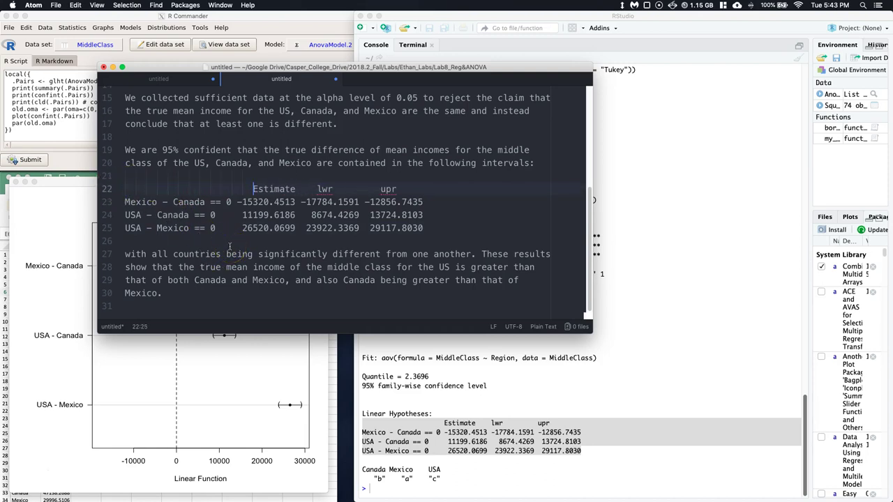